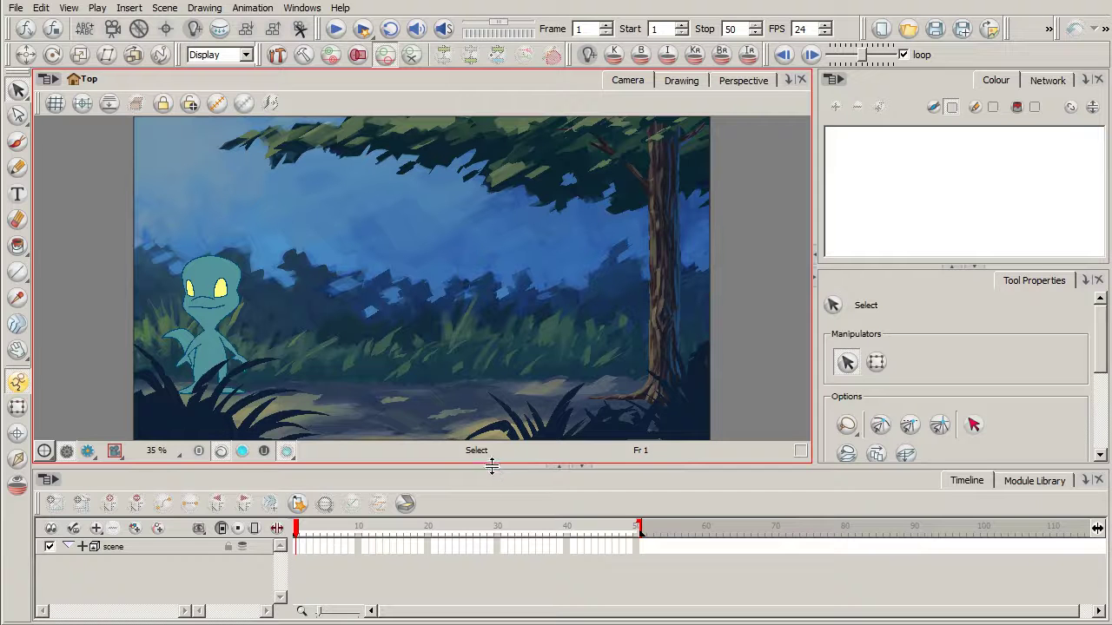
Play the scene animation through to frame 50 and return to frame 1
left_click(339, 30)
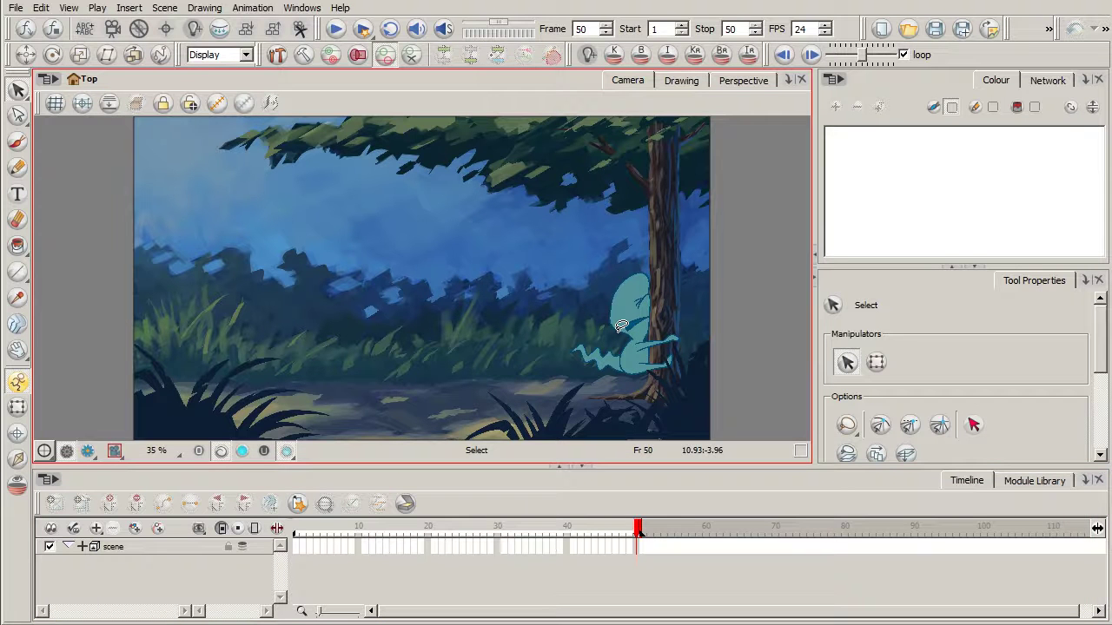
left_click(298, 526)
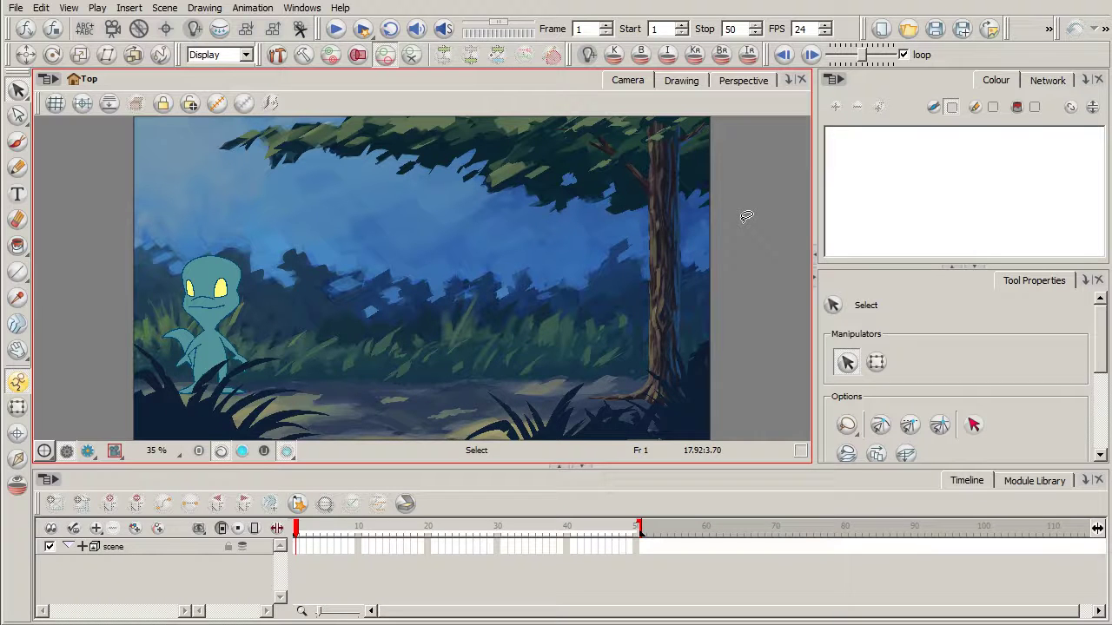
left_click(656, 412)
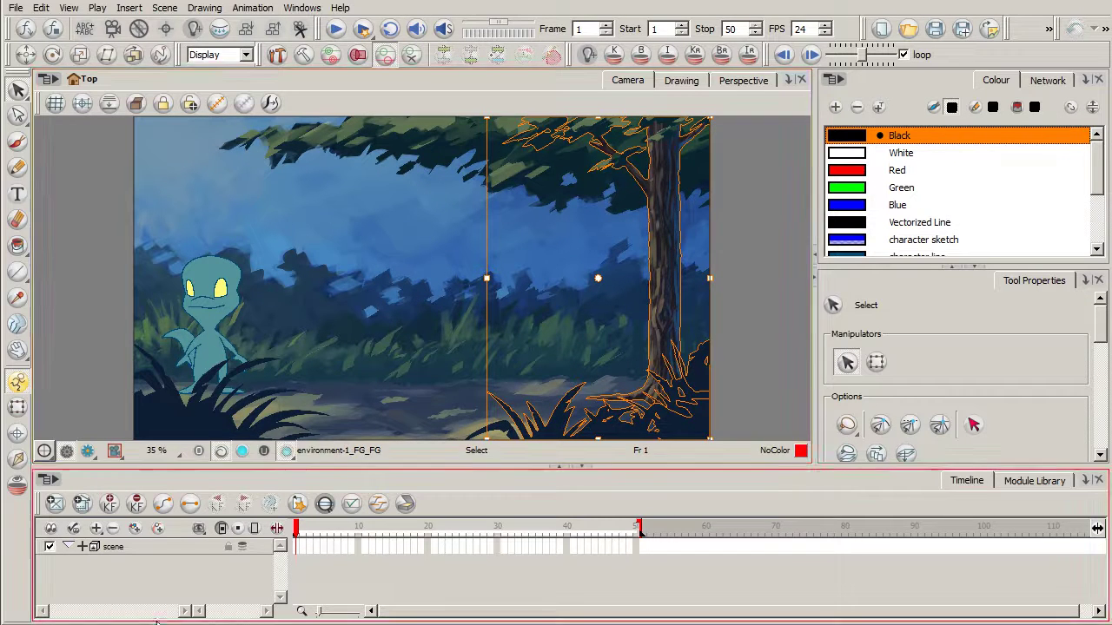
left_click(93, 392)
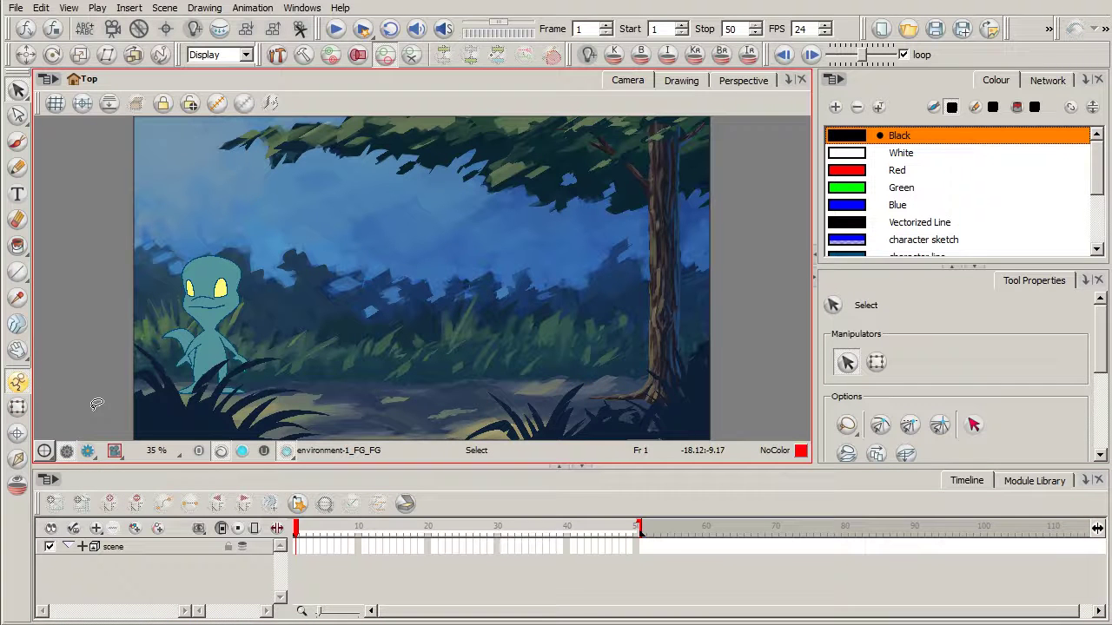
left_click(141, 580)
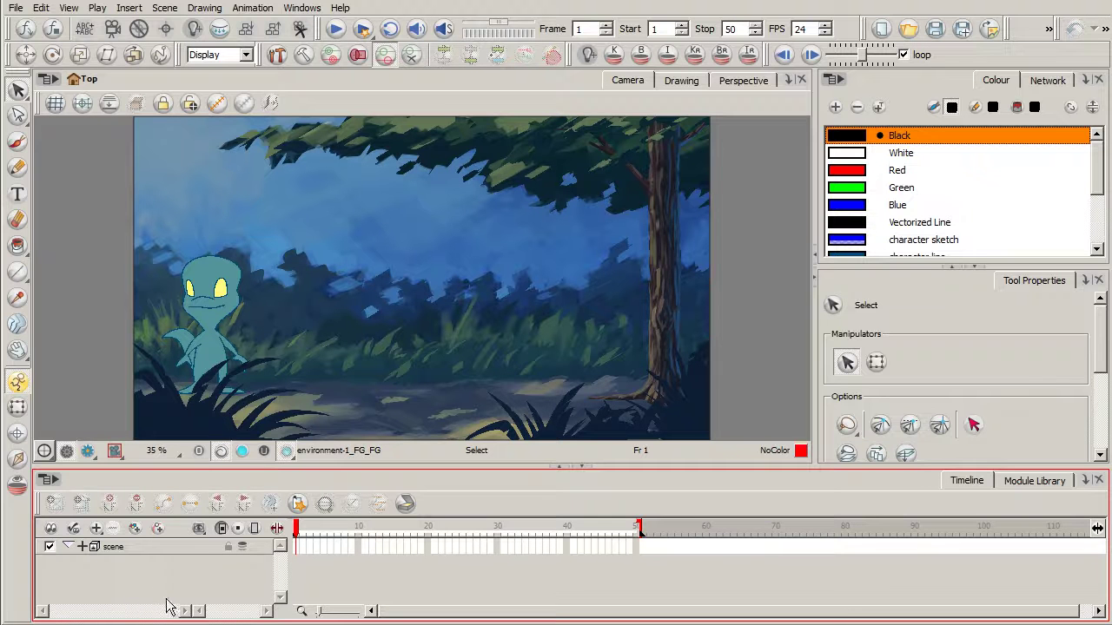
Add a camera layer to the scene, give it a parent peg and select that peg
left_click(96, 529)
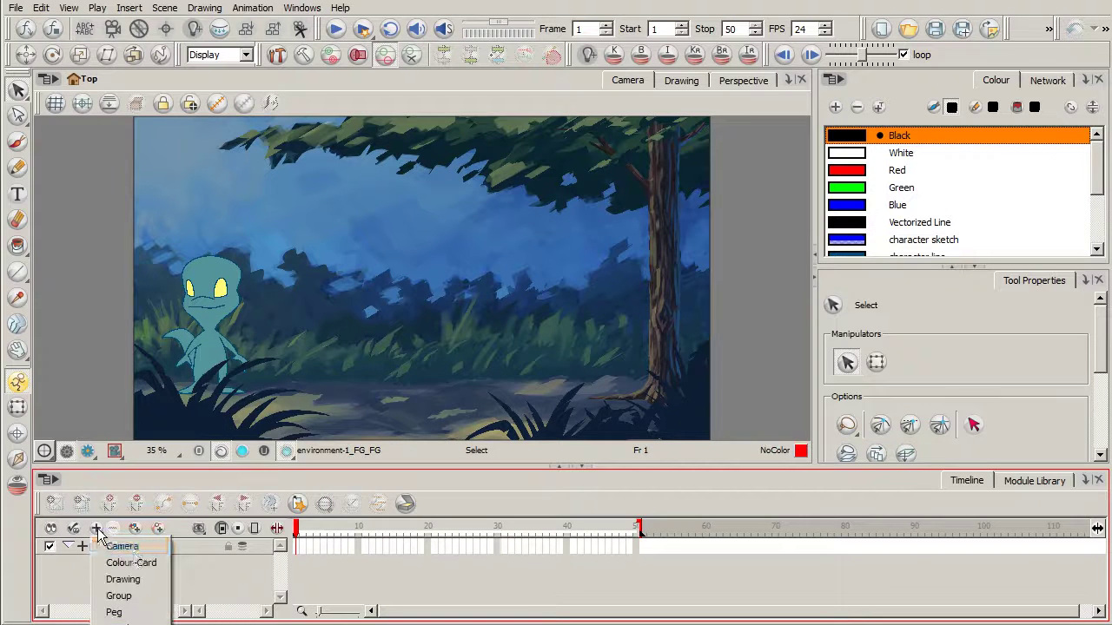
left_click(140, 547)
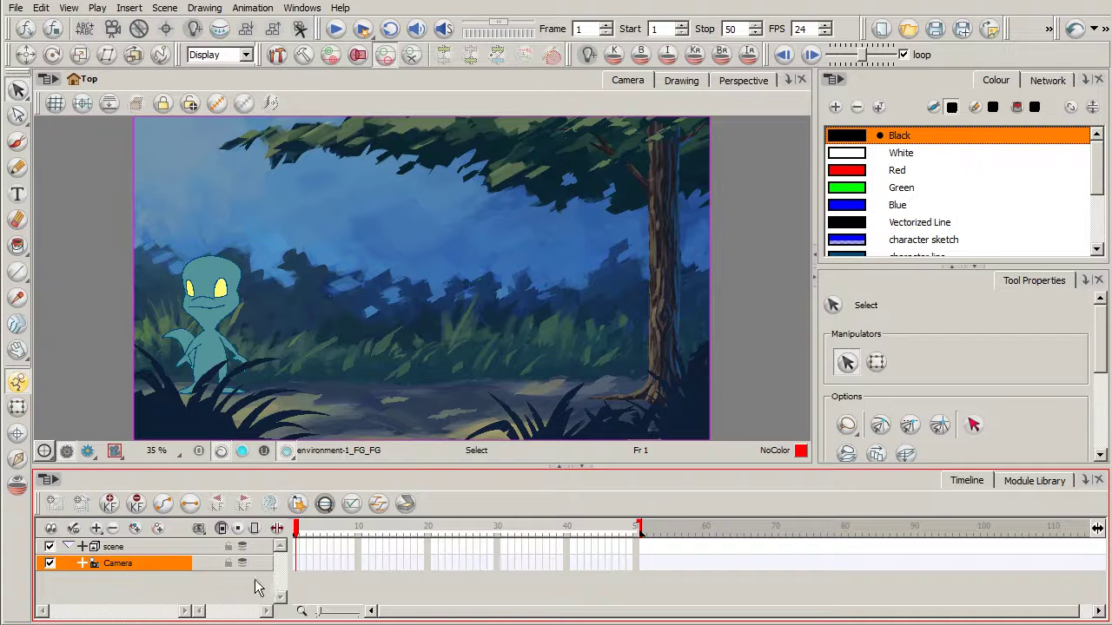
left_click(159, 528)
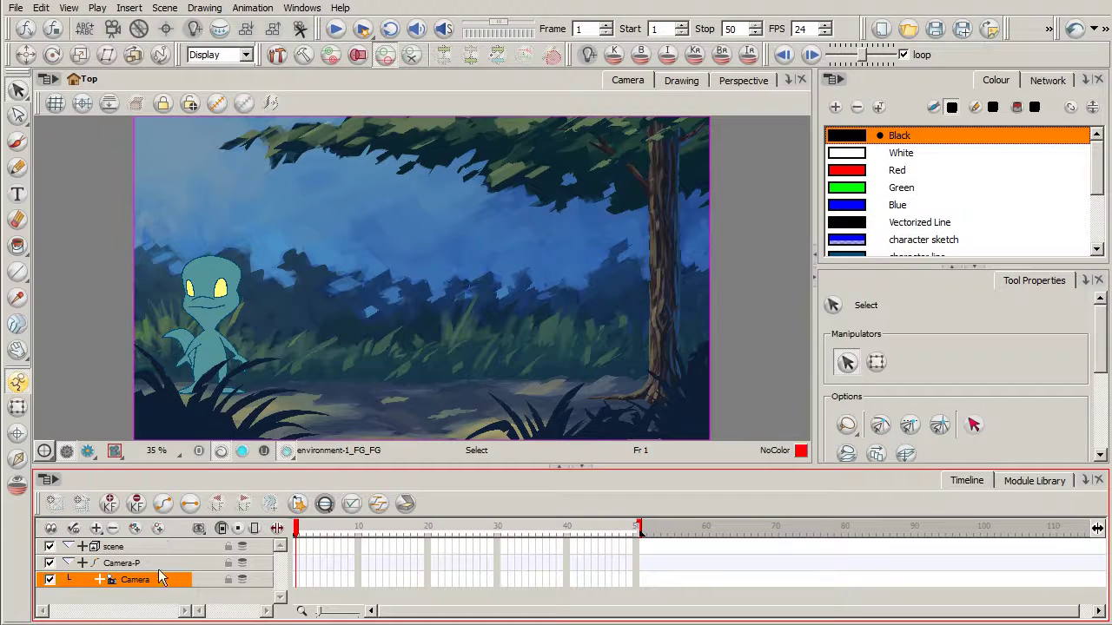
left_click(137, 565)
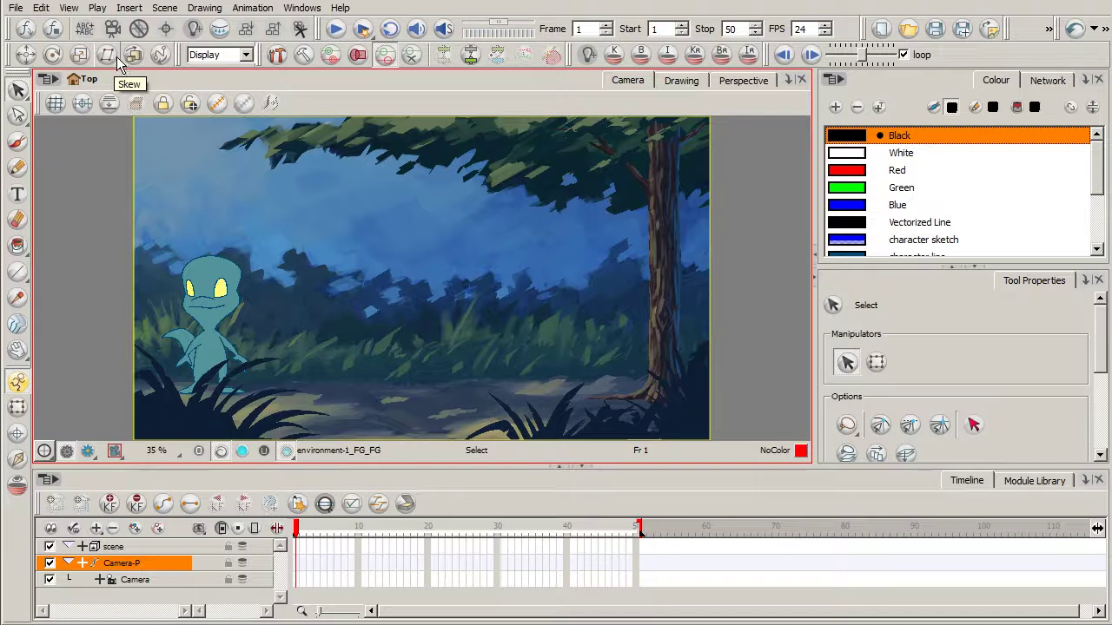
left_click(303, 8)
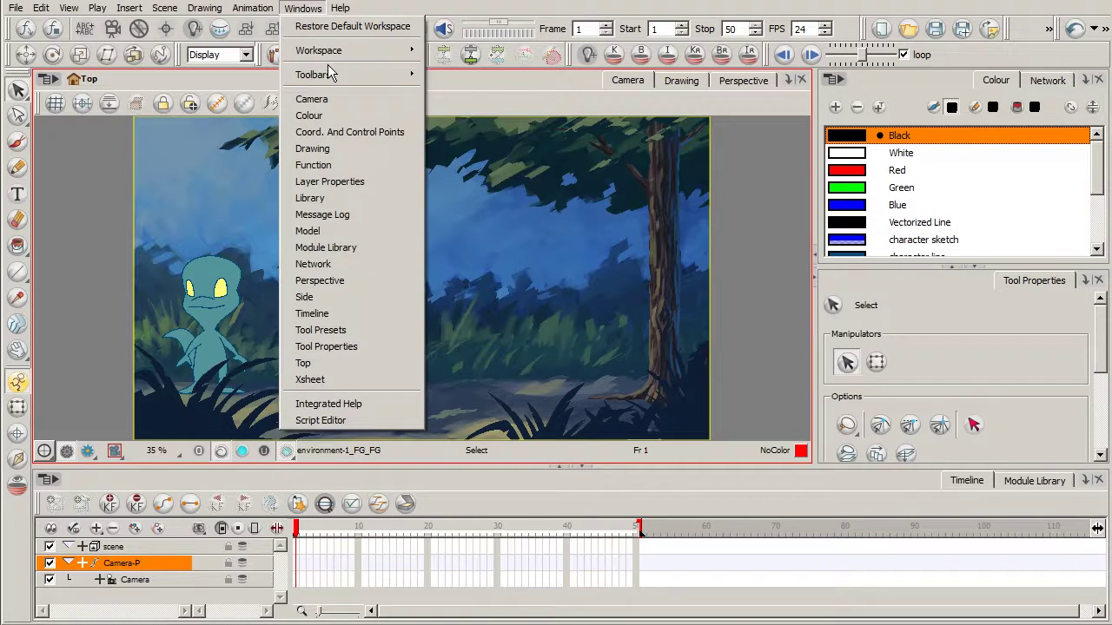
mouse_move(328, 74)
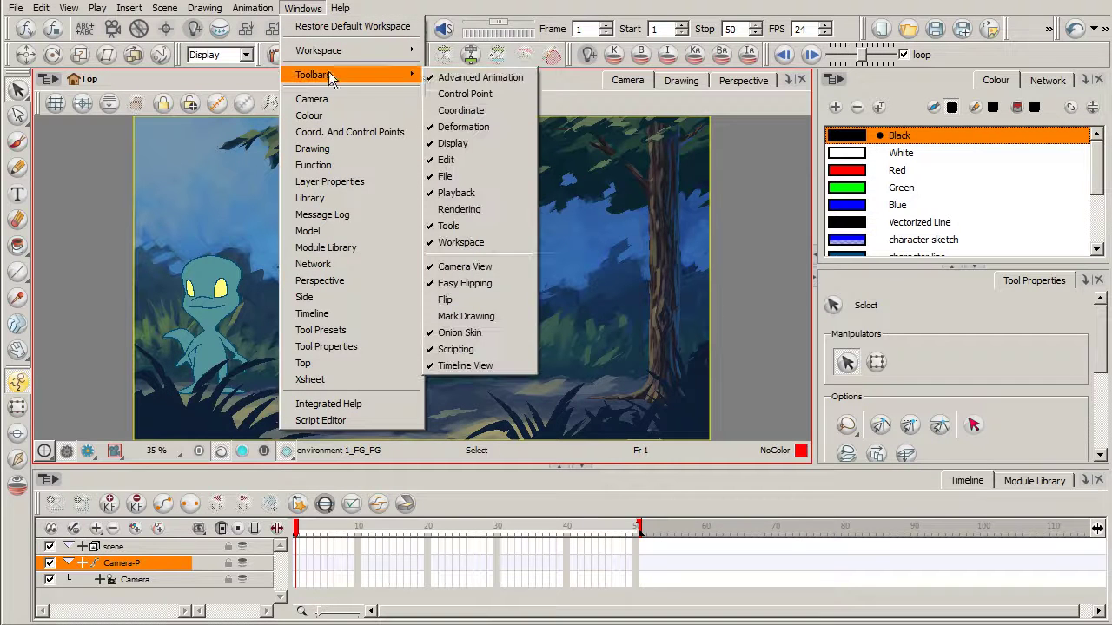
left_click(516, 81)
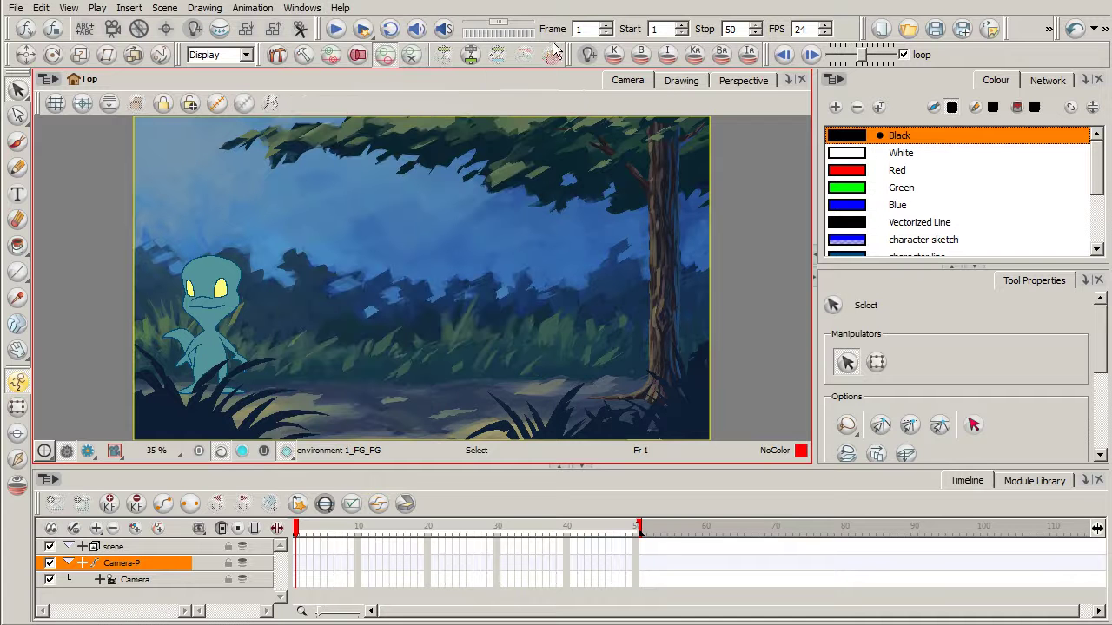
Scale the camera peg down at frame 1 so the frame covers somewhat less than half of the scene's width
key("minus")
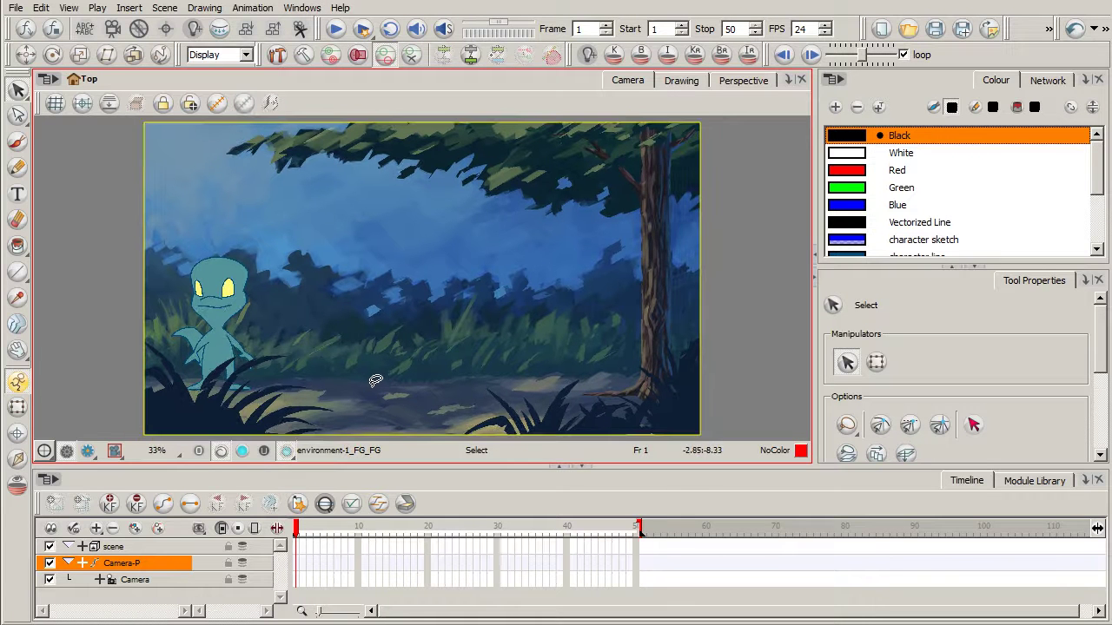
left_click(16, 383)
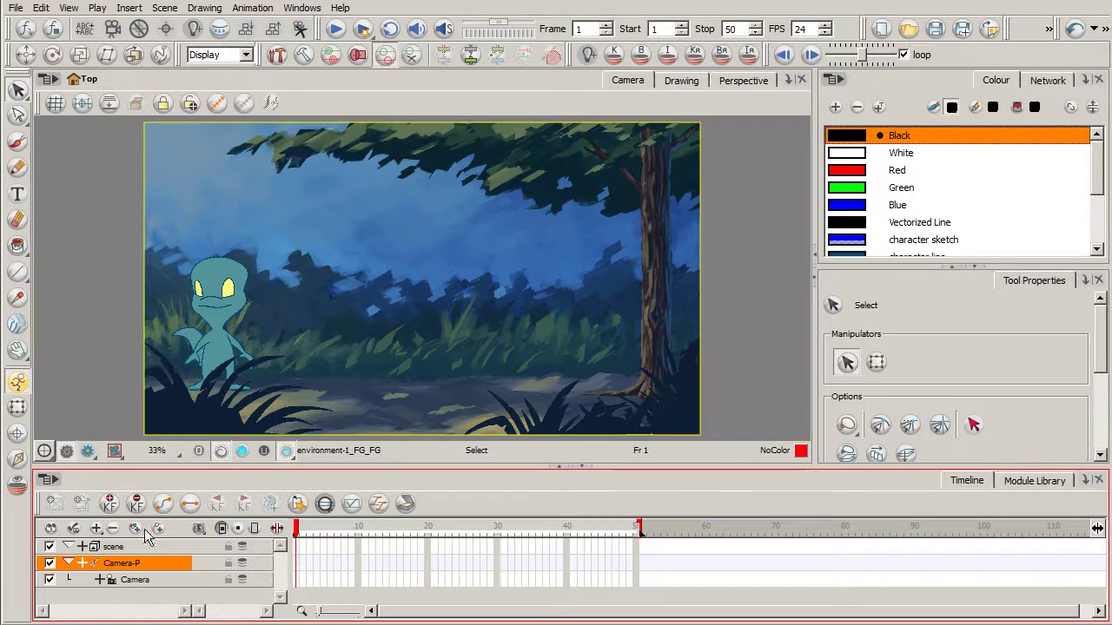
left_click(80, 56)
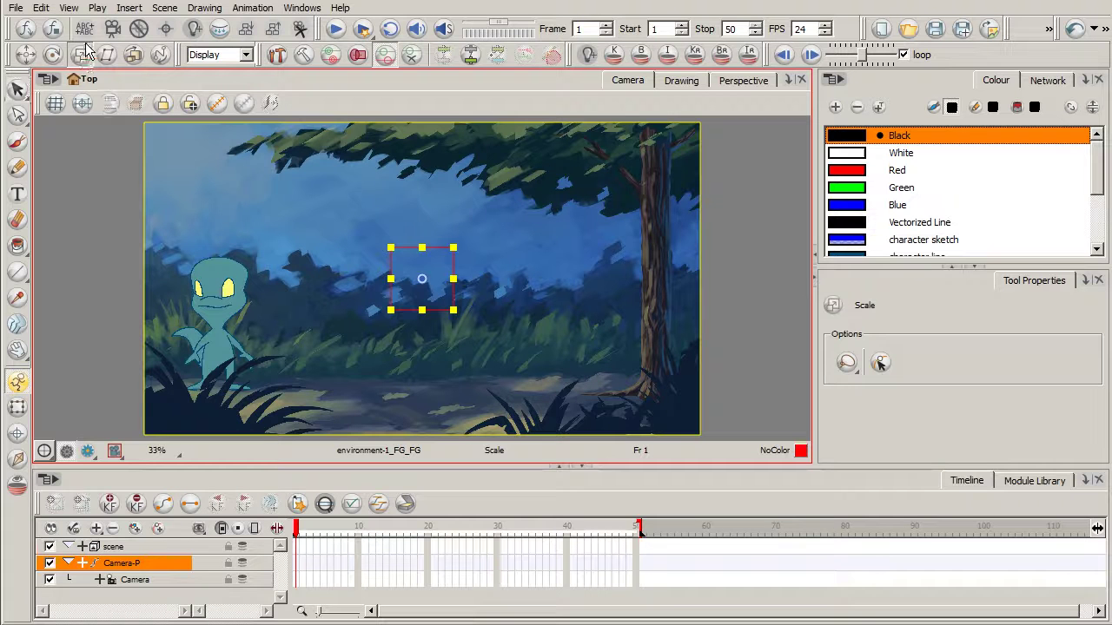
left_click_drag(320, 362, 335, 379)
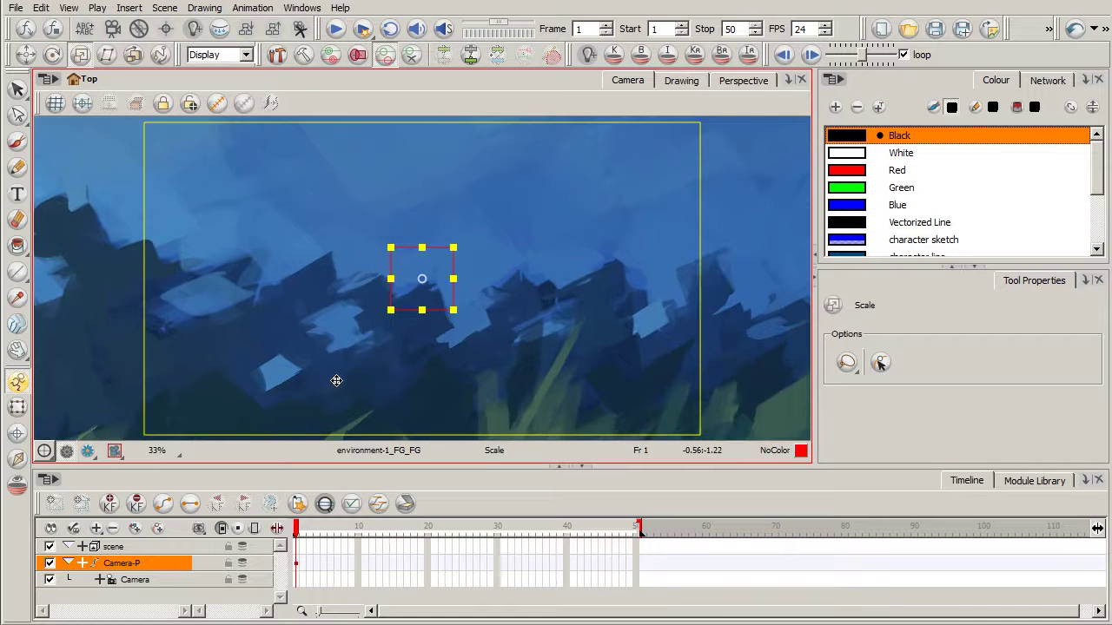
key("1")
key("1")
key("1")
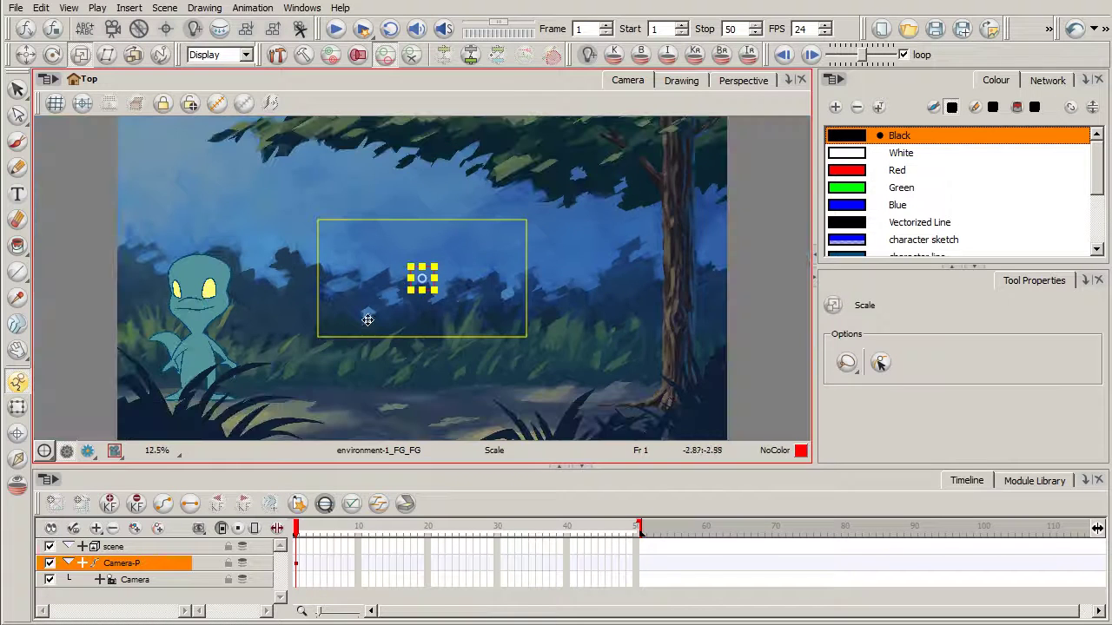
left_click_drag(363, 318, 346, 323)
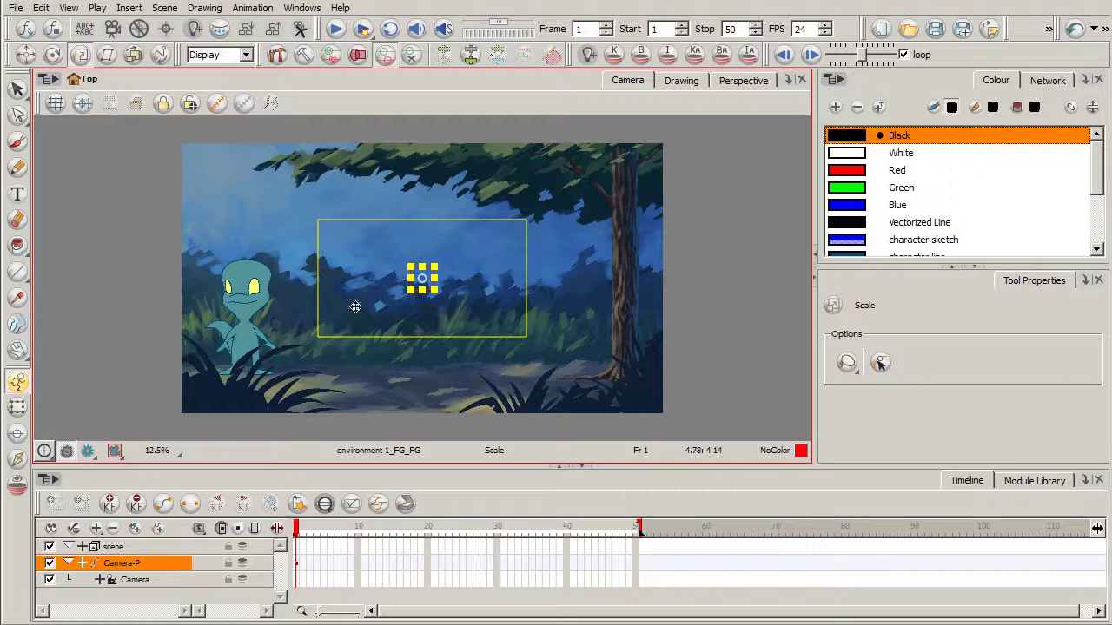
Translate the camera peg at frame 1 over the character at the scene's left edge and enlarge the camera frame slightly
left_click(26, 55)
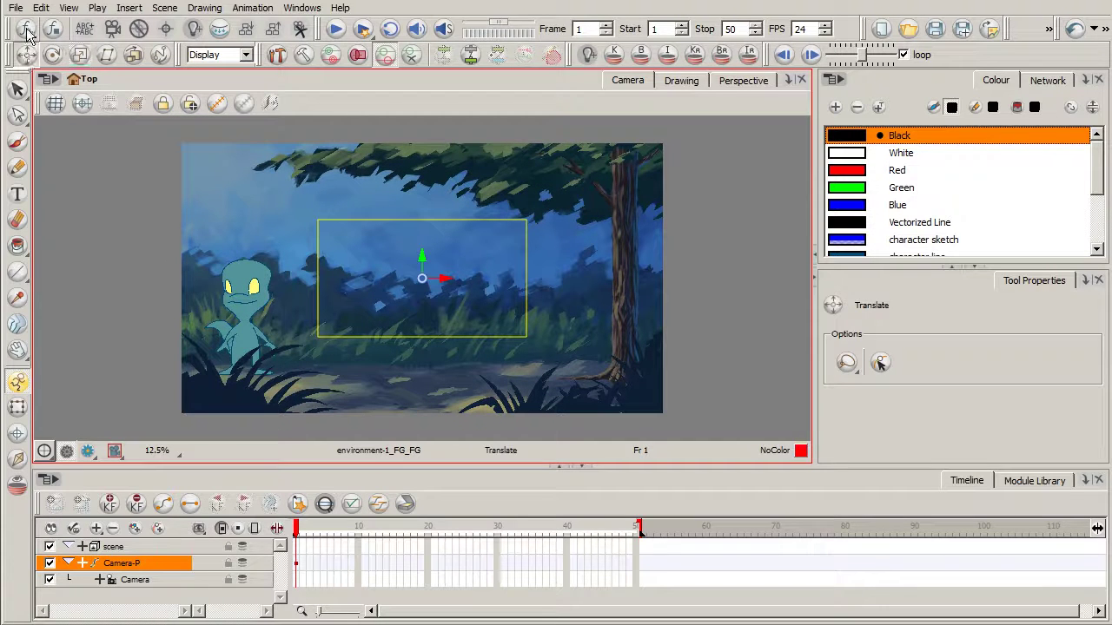
left_click_drag(450, 288, 315, 288)
left_click_drag(421, 252, 417, 271)
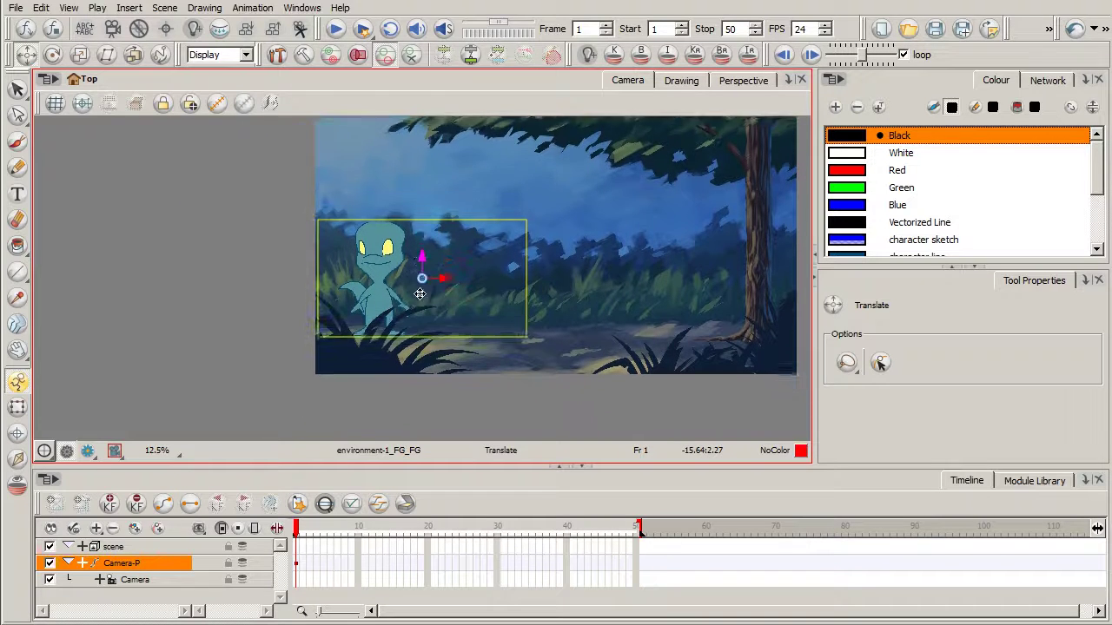
left_click(80, 54)
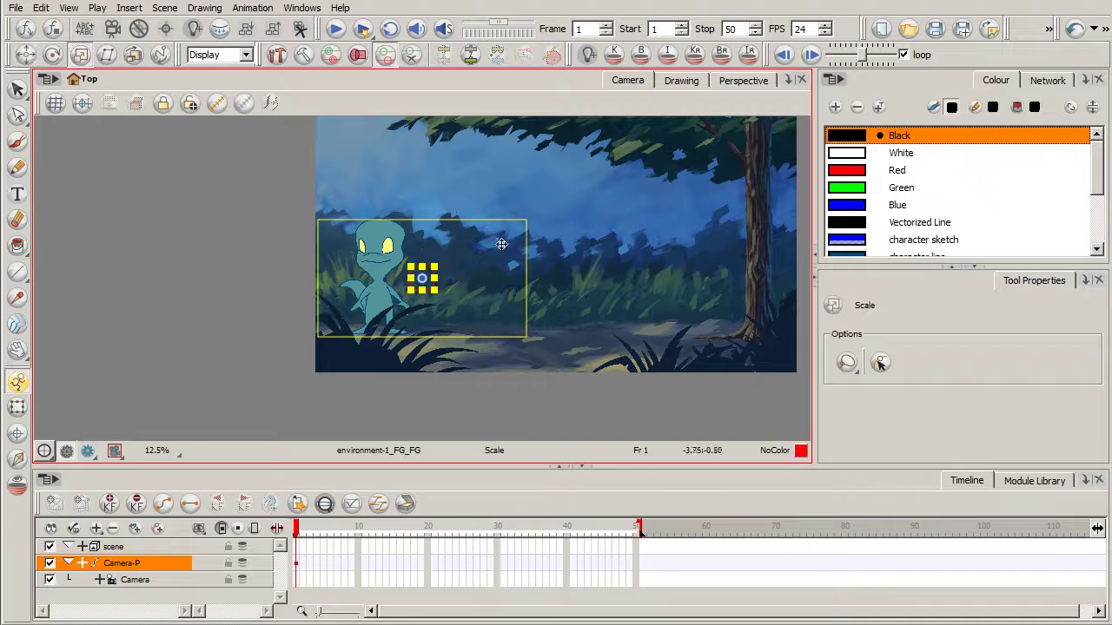
left_click_drag(506, 239, 518, 231)
Reposition the camera peg at frame 1, aligning the frame with the scene's left edge and vertically around the character
left_click(26, 55)
left_click_drag(444, 278, 431, 278)
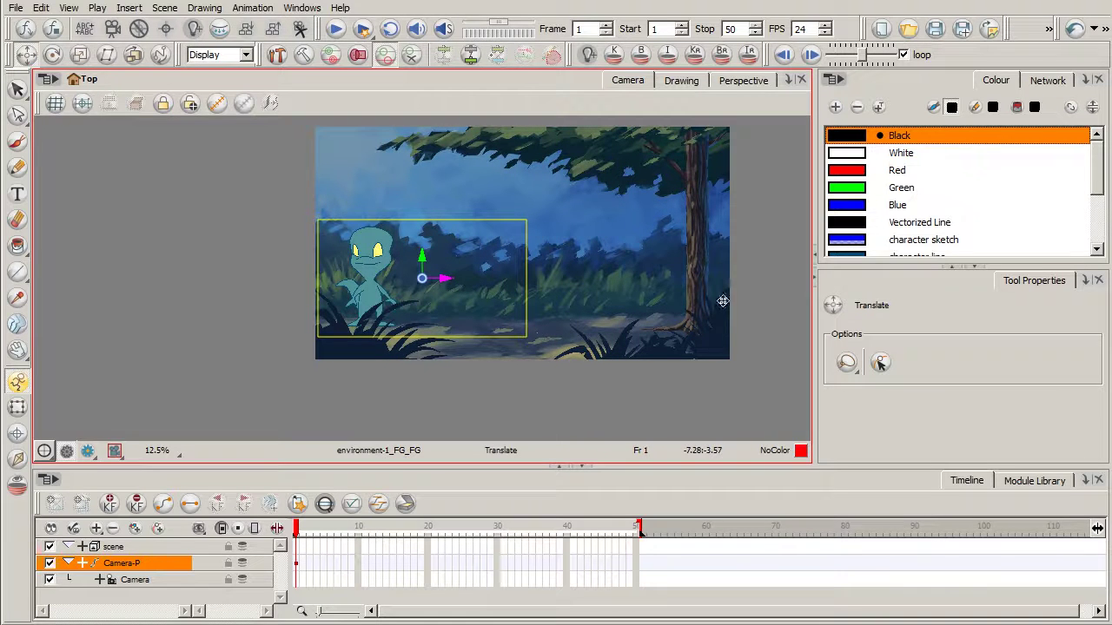
key("ctrl+z")
left_click_drag(428, 280, 407, 277)
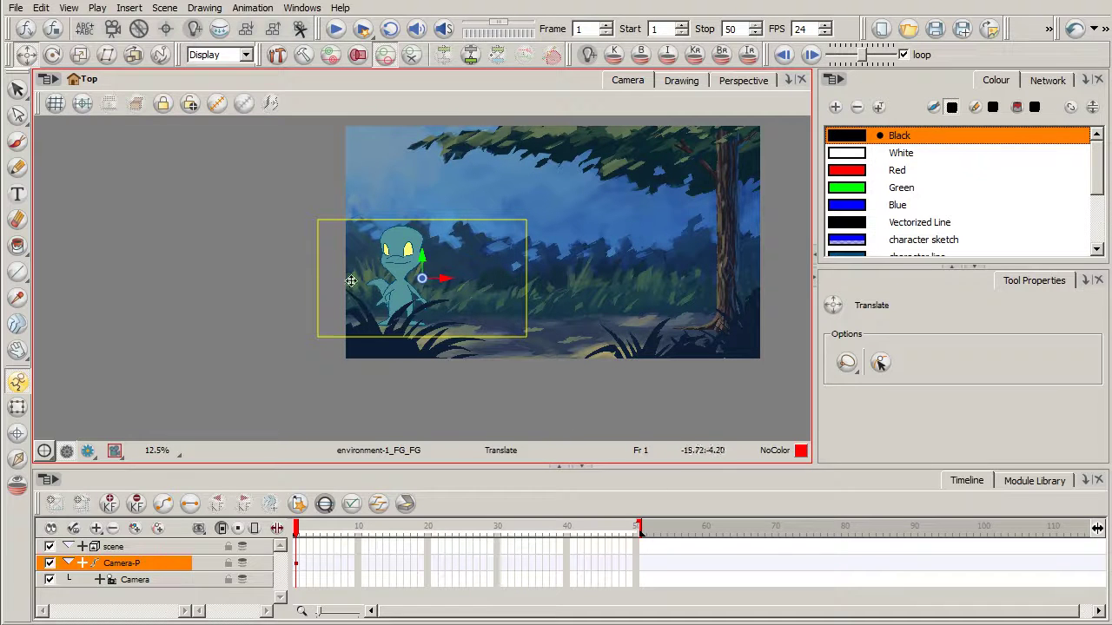
left_click_drag(442, 278, 478, 277)
left_click_drag(423, 256, 423, 250)
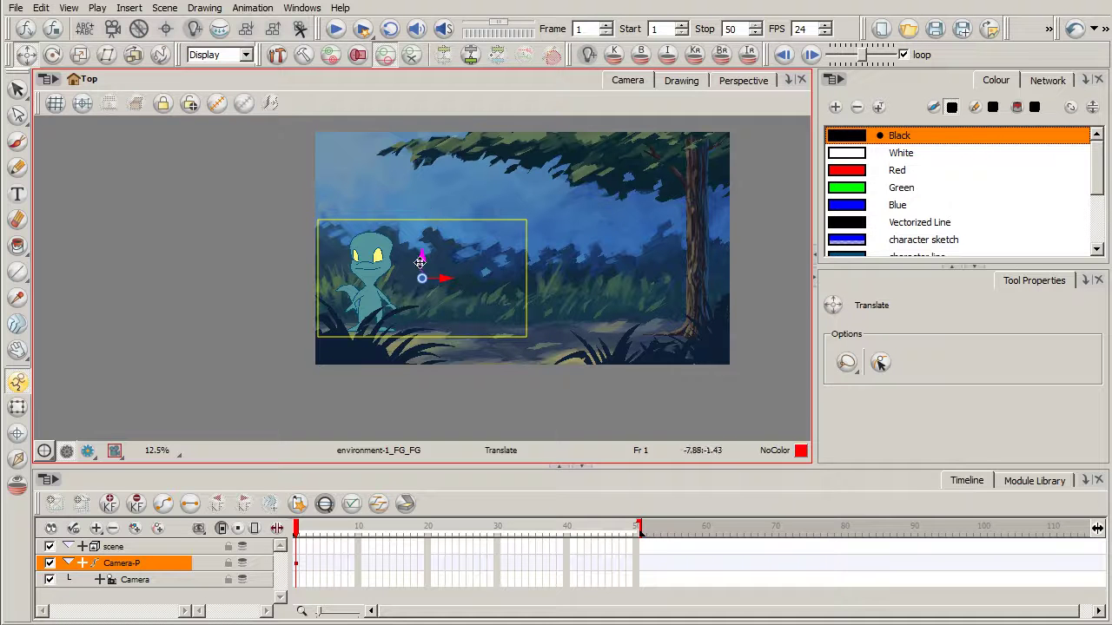
left_click_drag(421, 254, 422, 258)
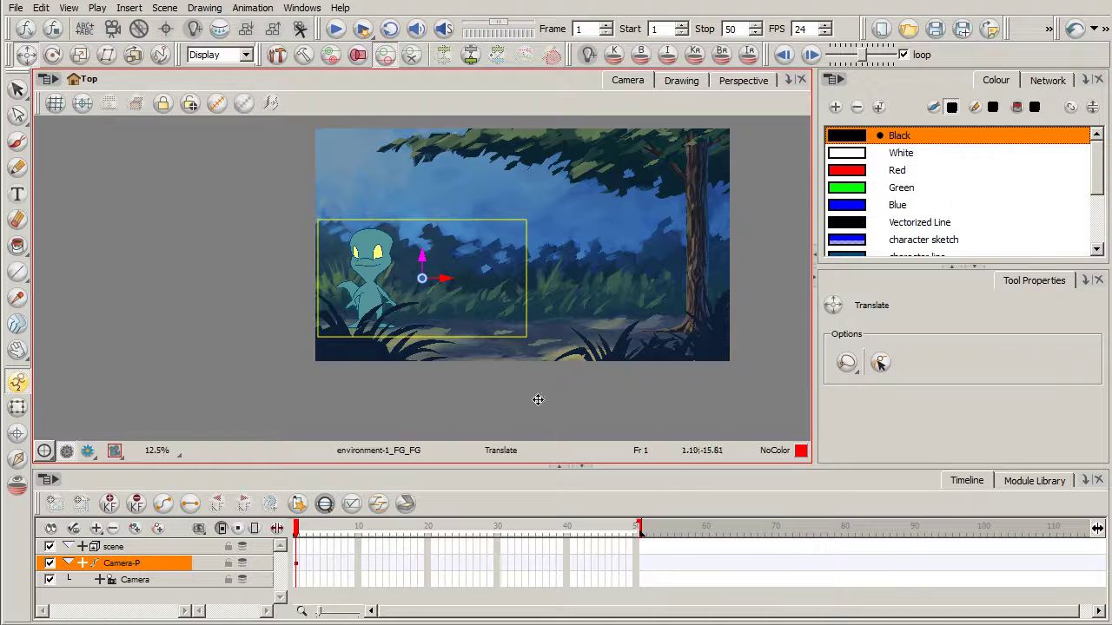
At frame 50, translate the camera peg horizontally to the scene's right edge to frame the character hitting the tree
scroll(547, 404, "up", 1)
left_click_drag(568, 411, 451, 446)
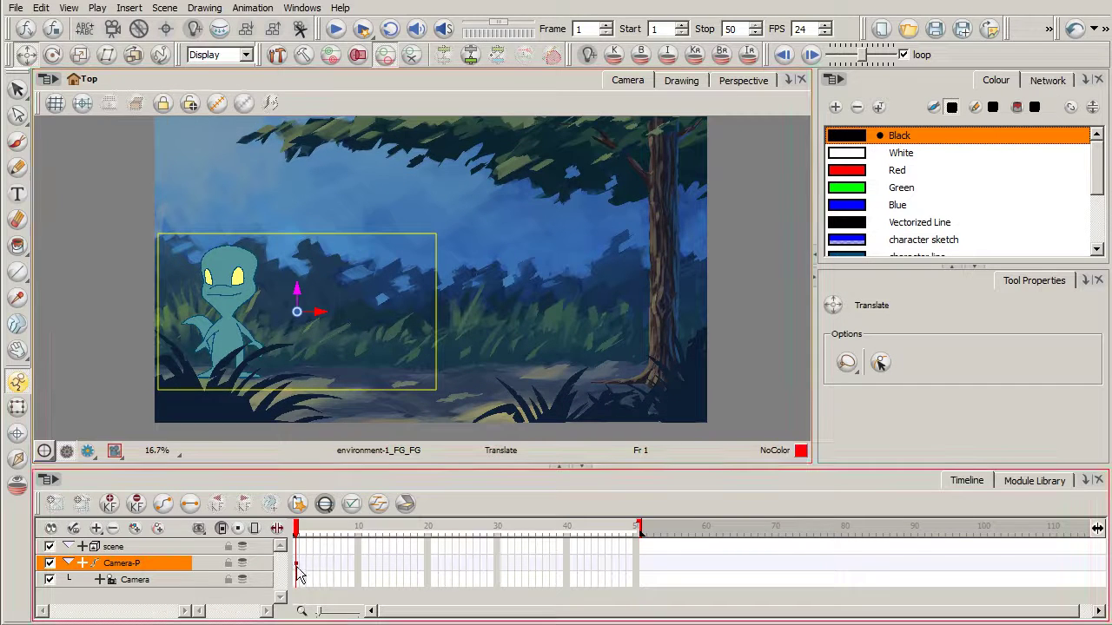
left_click(638, 563)
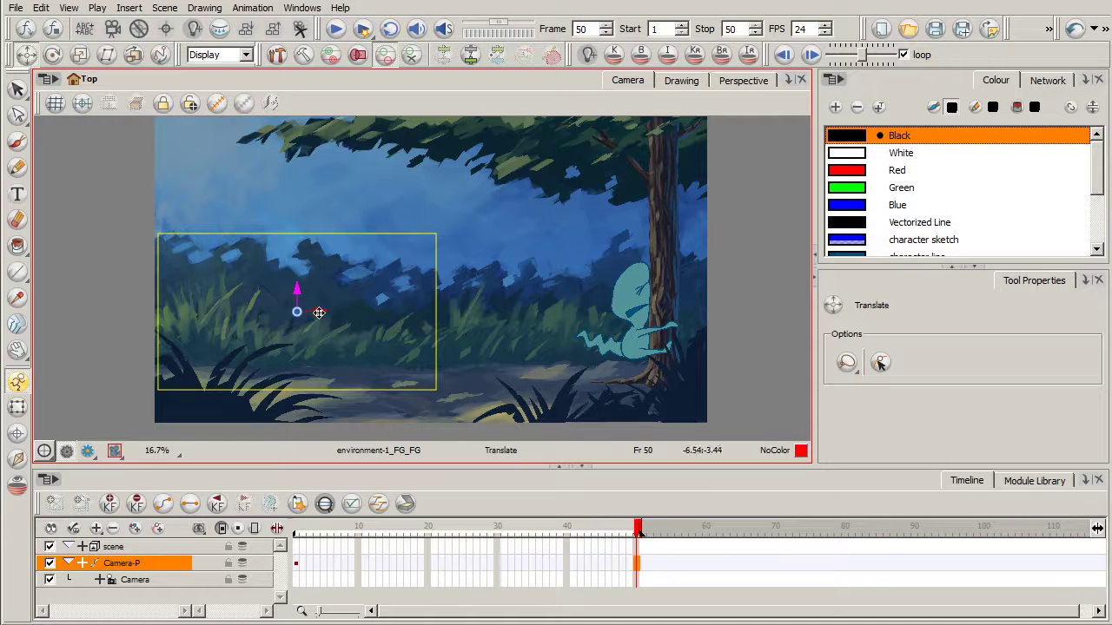
left_click_drag(320, 311, 604, 299)
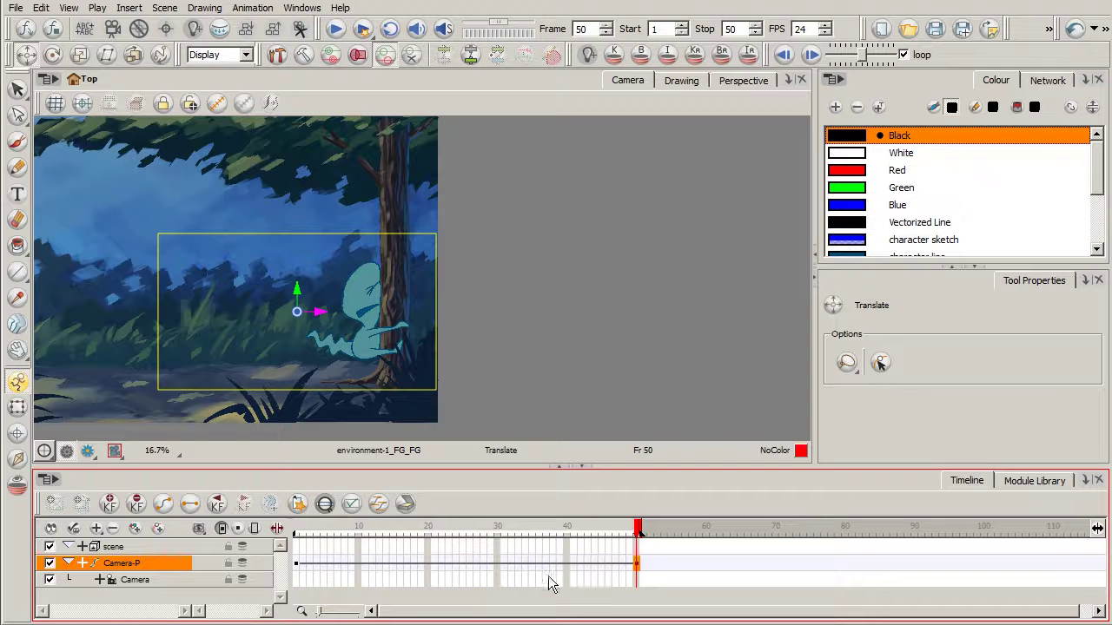
Return to frame 1 and play the animation twice to review the camera move
left_click_drag(637, 534, 294, 532)
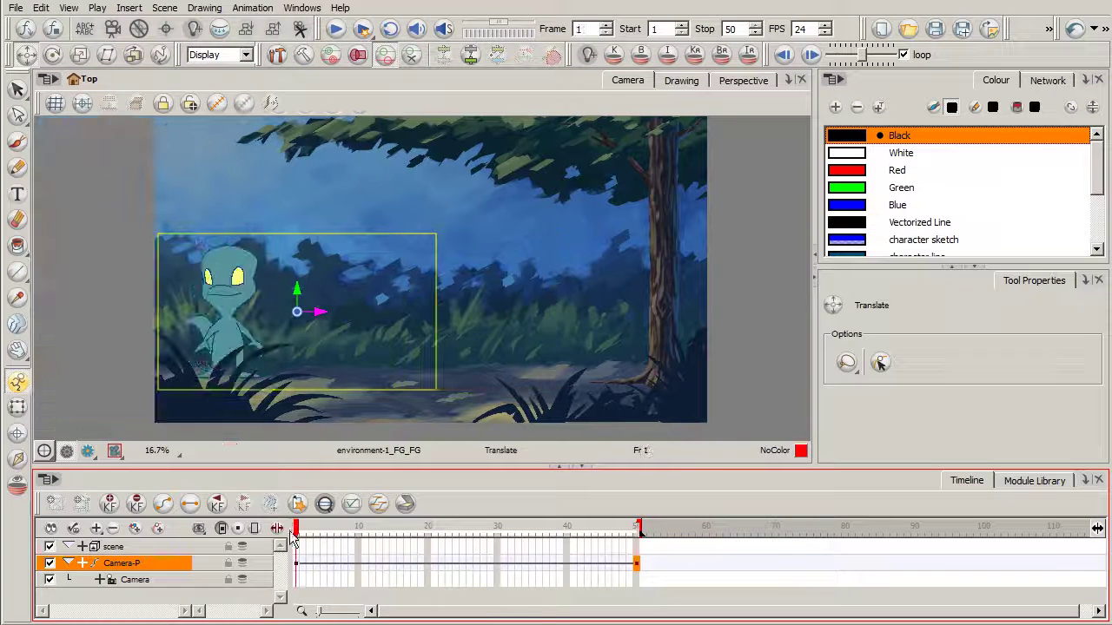
left_click(337, 26)
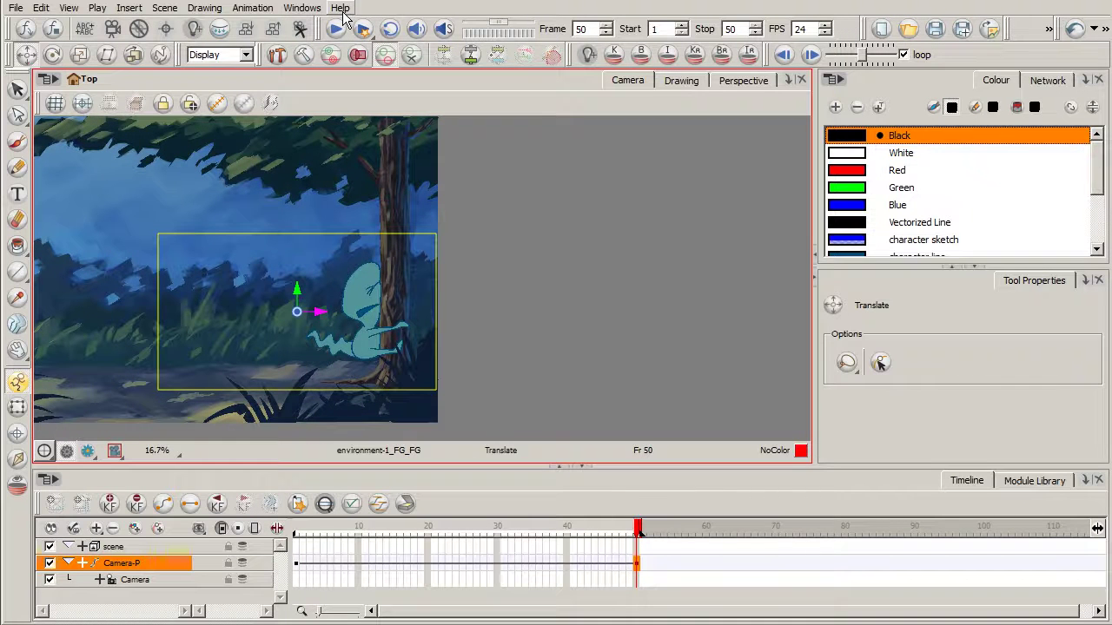
left_click(337, 29)
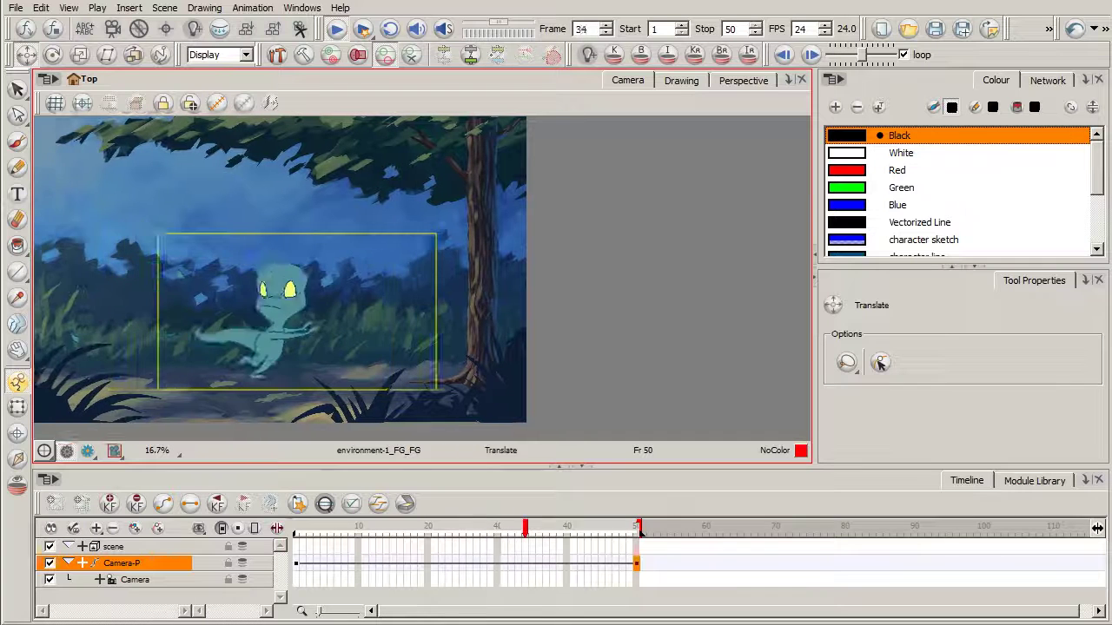
Copy the camera peg's frame 1 keyframe to frame 22 and play the animation from frame 1
left_click(298, 531)
left_click_drag(298, 530, 445, 539)
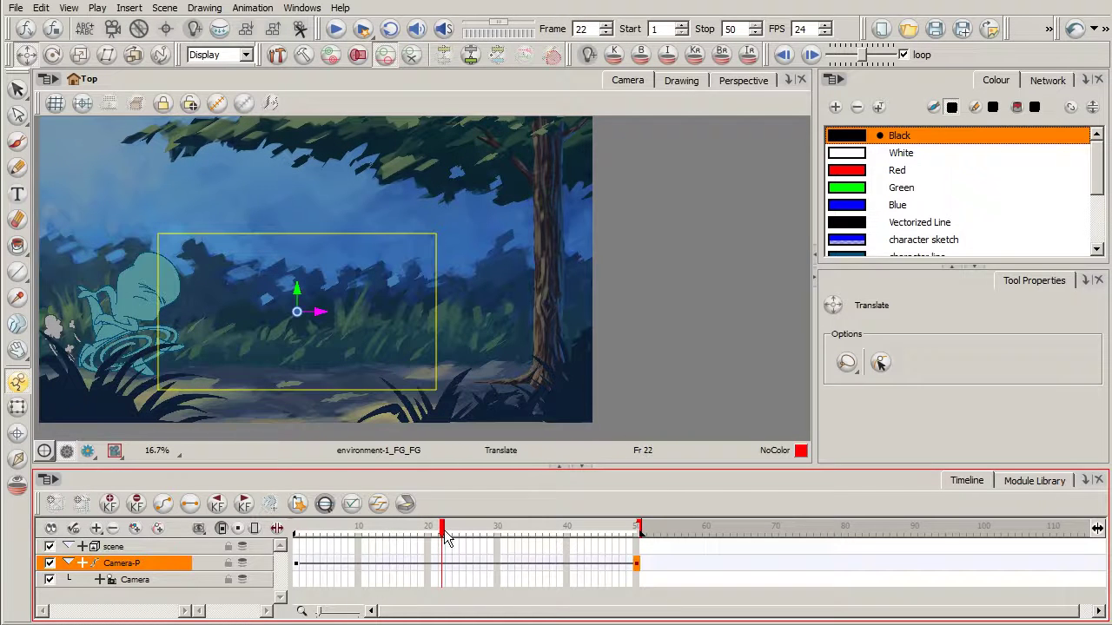
left_click_drag(445, 538, 300, 565)
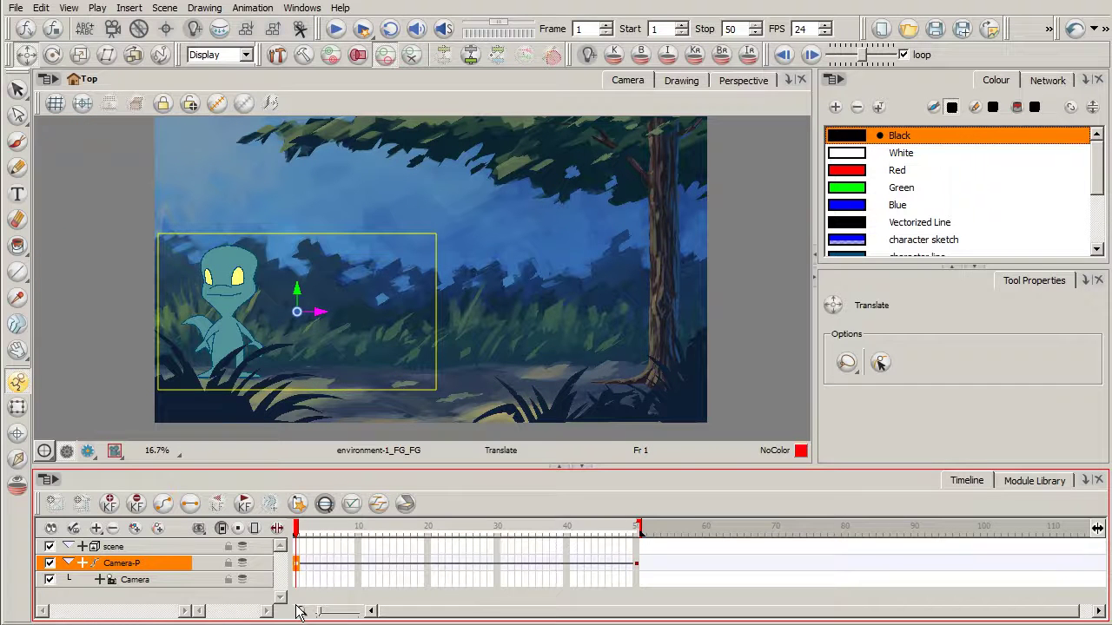
left_click(442, 565)
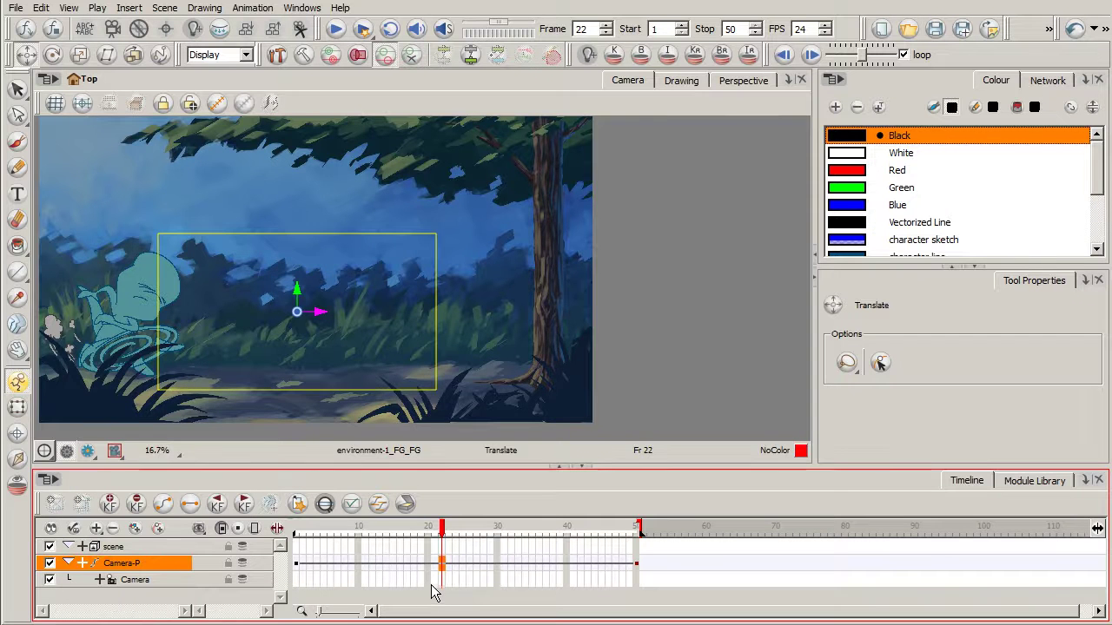
key("ctrl+v")
left_click_drag(442, 532, 297, 531)
left_click(341, 33)
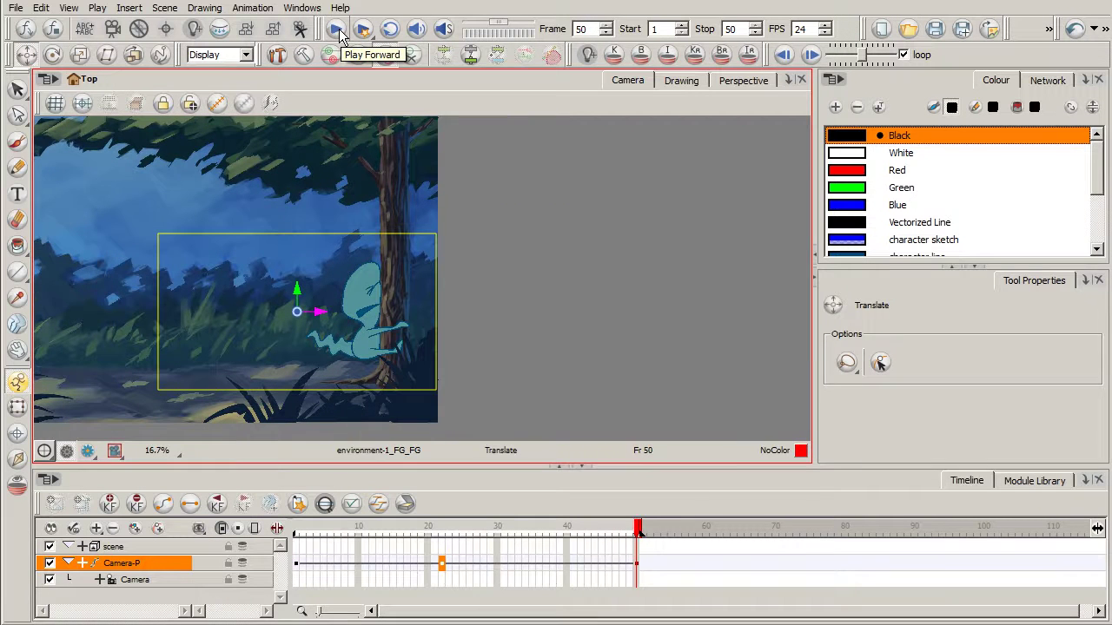
Move the camera peg's last keyframe to frame 40 and scrub the timeline to check the framing around the tree impact
left_click_drag(301, 531, 587, 544)
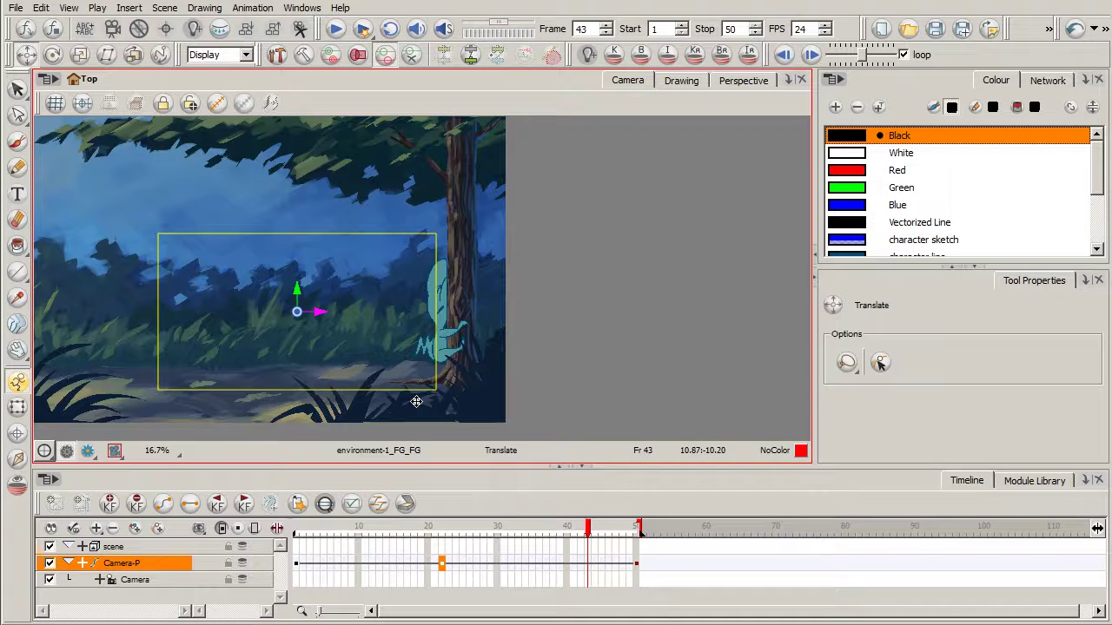
left_click(636, 564)
left_click_drag(636, 562, 593, 553)
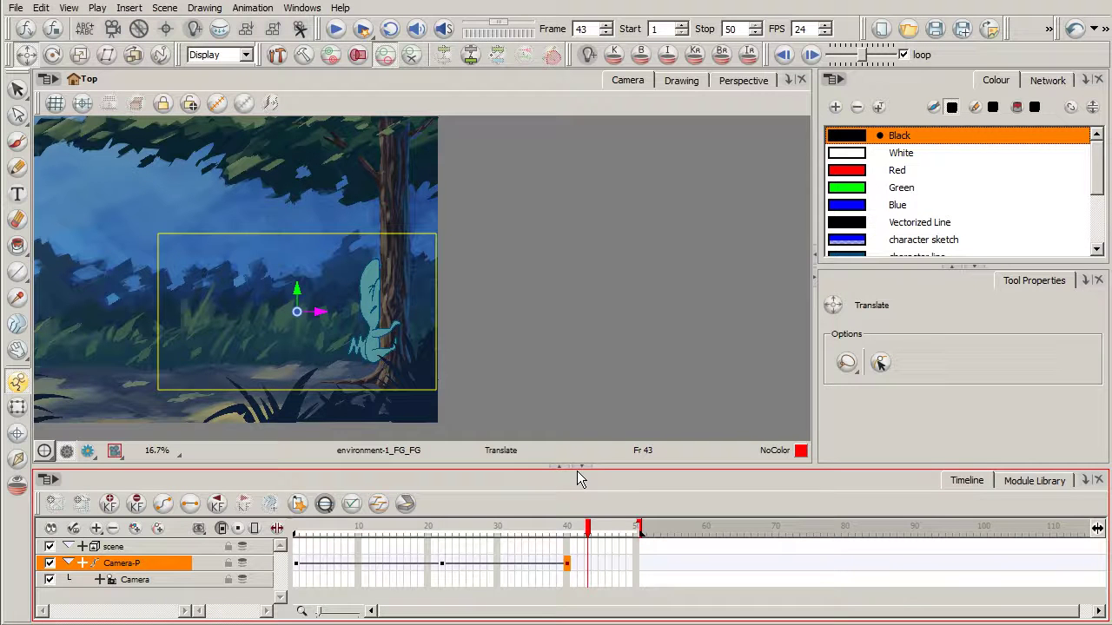
left_click_drag(587, 532, 533, 519)
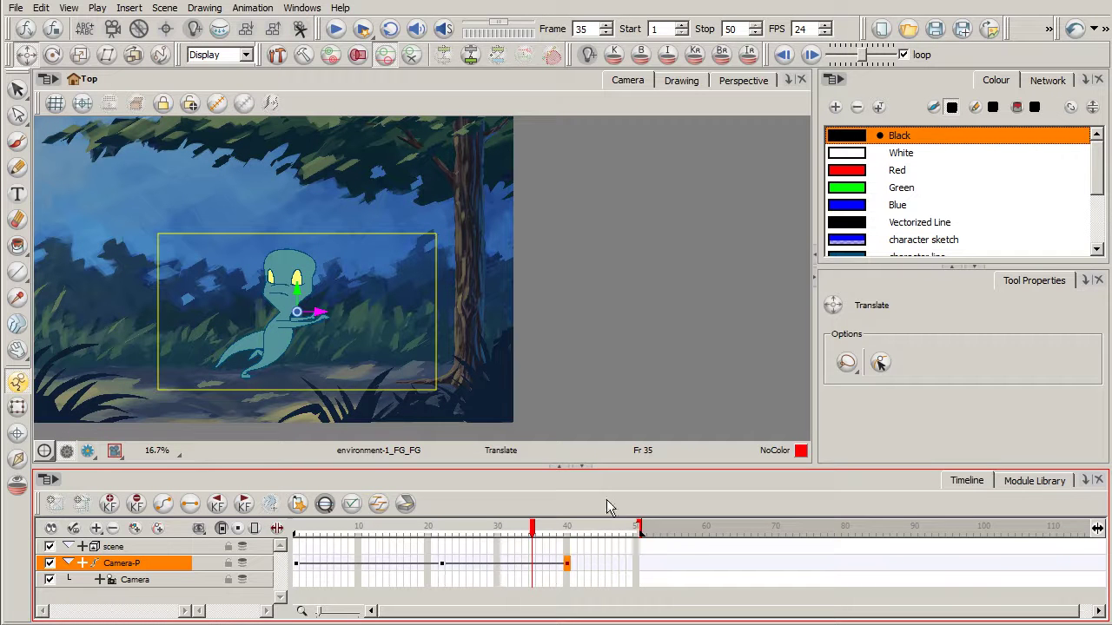
Try the camera peg's last keyframe at frame 45, restore it to frame 40, and play the animation from frame 1
left_click_drag(536, 537, 595, 539)
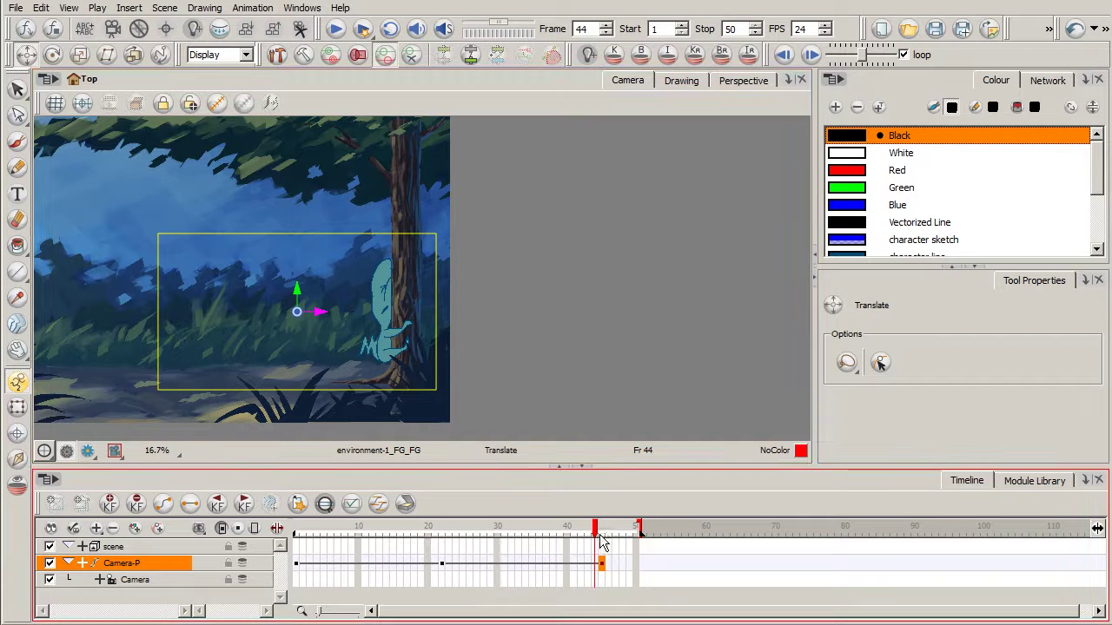
left_click_drag(605, 571, 298, 536)
left_click(335, 29)
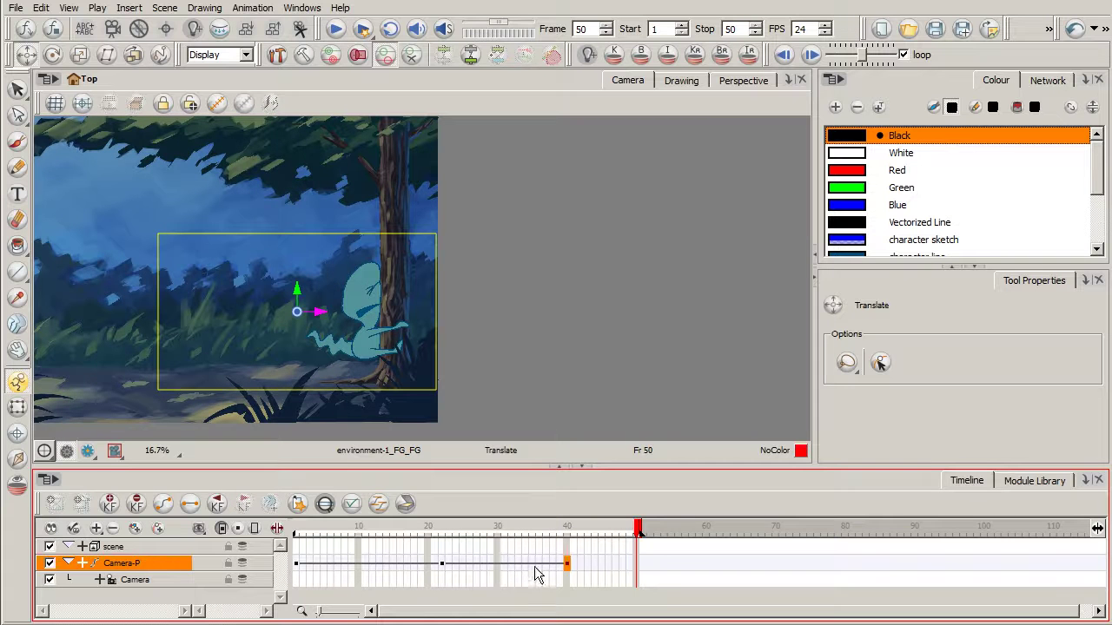
Render a preview of the scene from frame 1 and play it several times to review the camera move
left_click(293, 529)
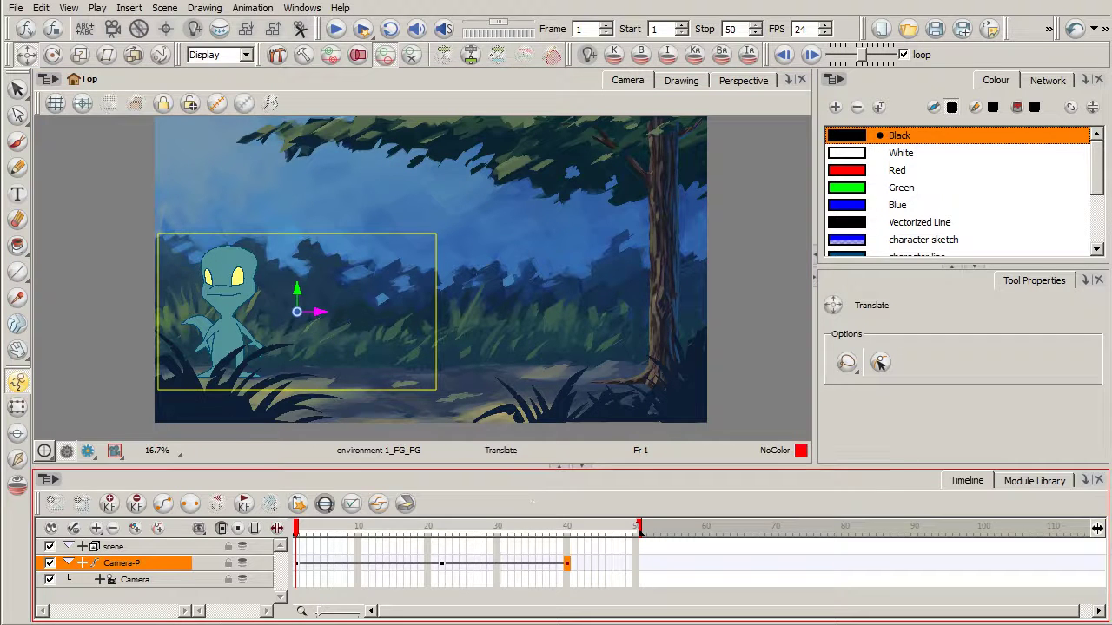
key("ctrl+Return")
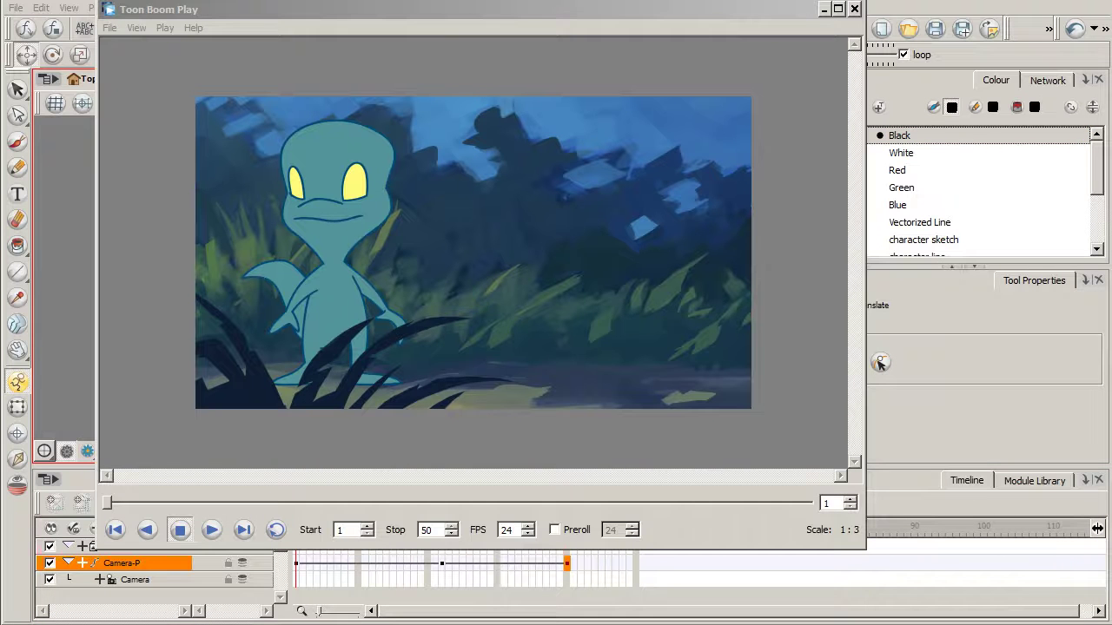
left_click(212, 532)
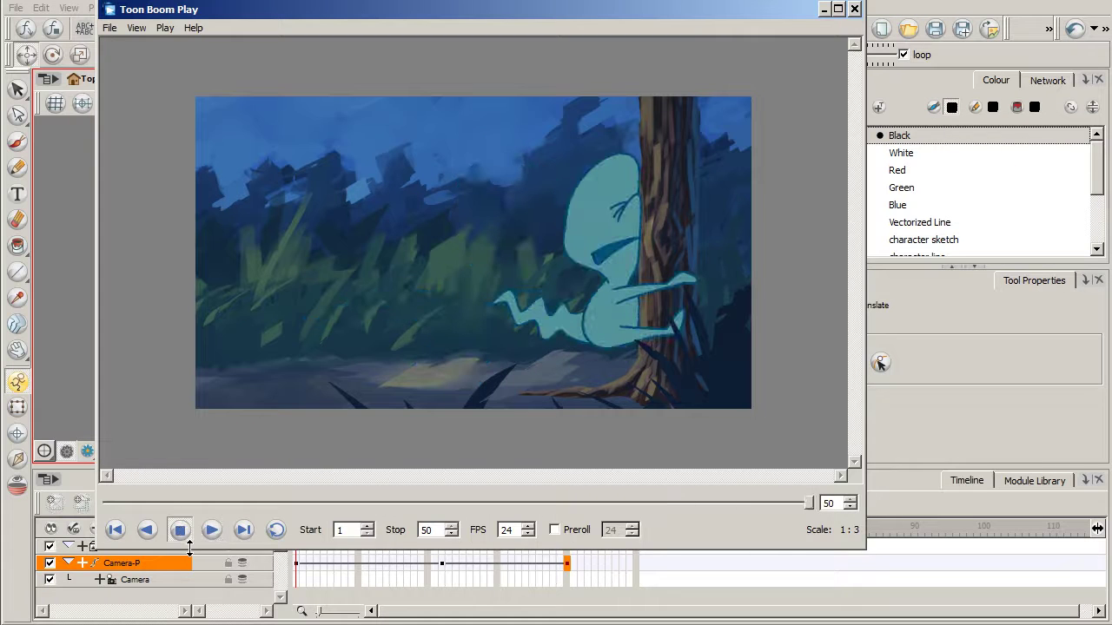
left_click(210, 534)
left_click(211, 530)
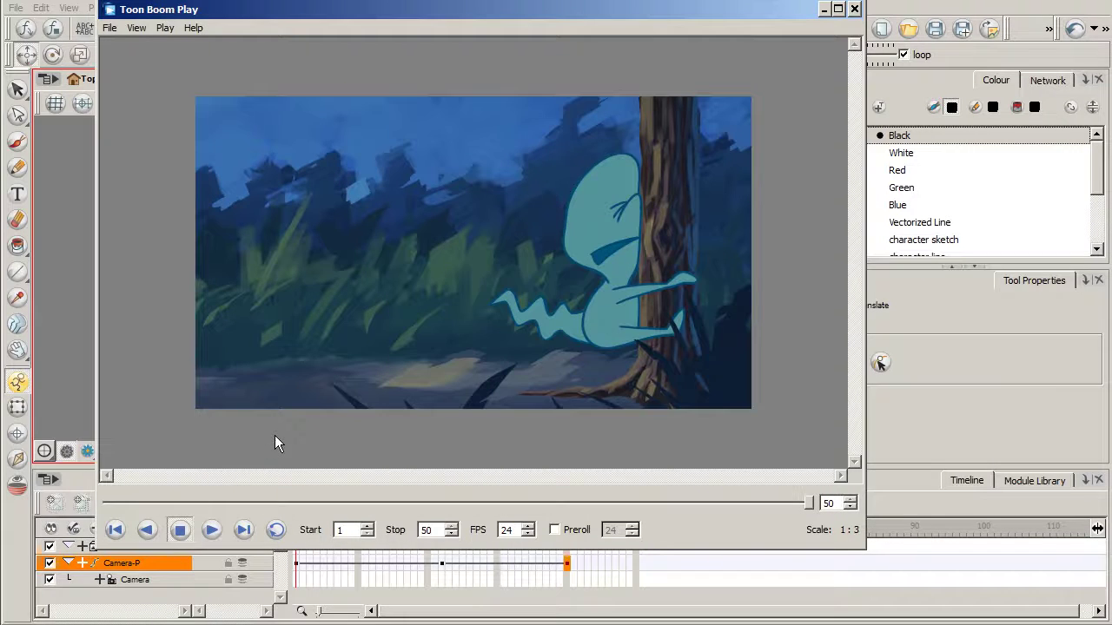
left_click(211, 530)
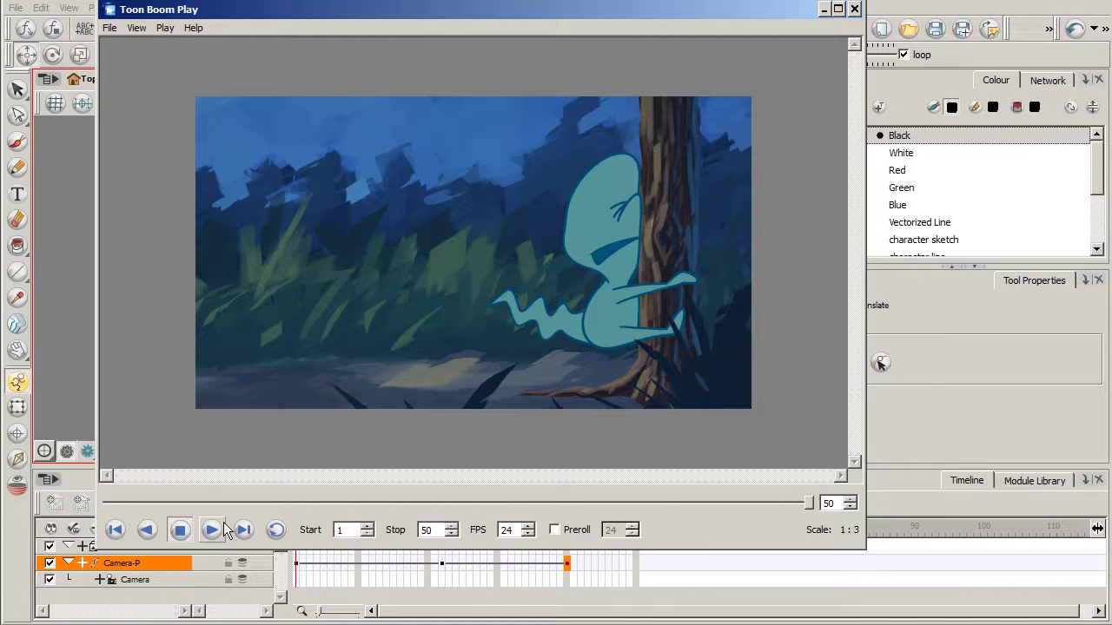
Rewind the rendered preview to its first frame, replay it repeatedly to check the camera timing, and close the preview
left_click(114, 529)
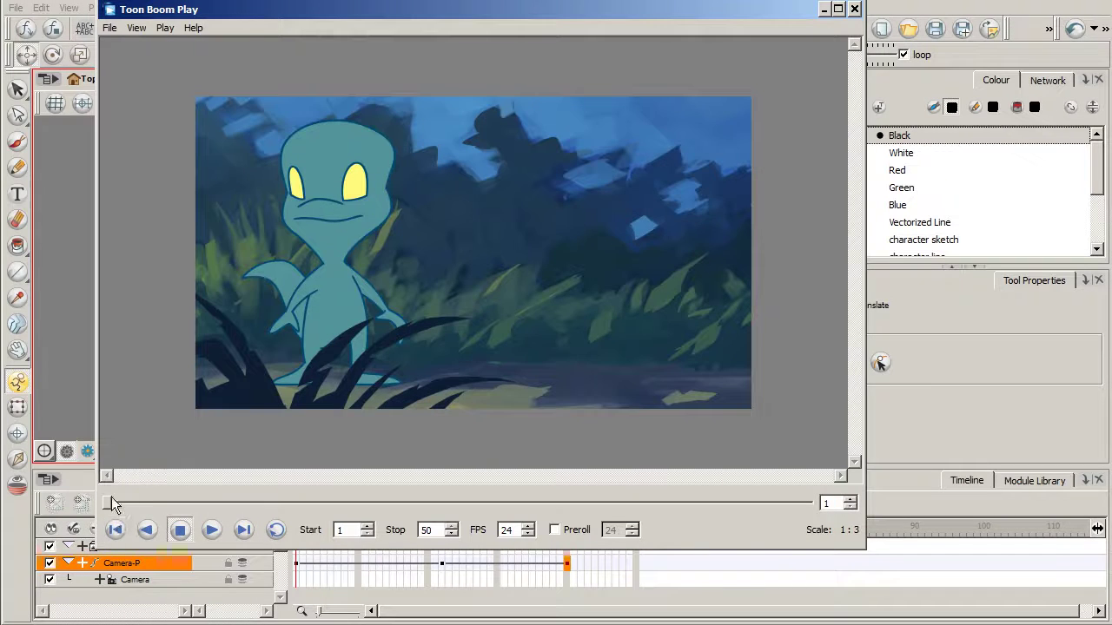
left_click(213, 531)
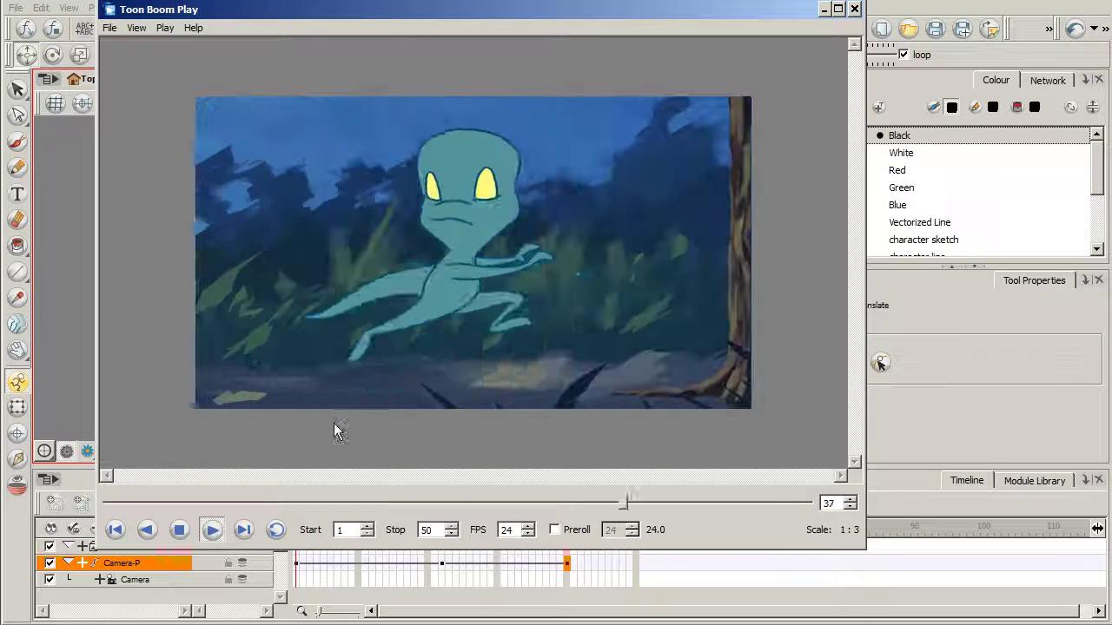
left_click(212, 531)
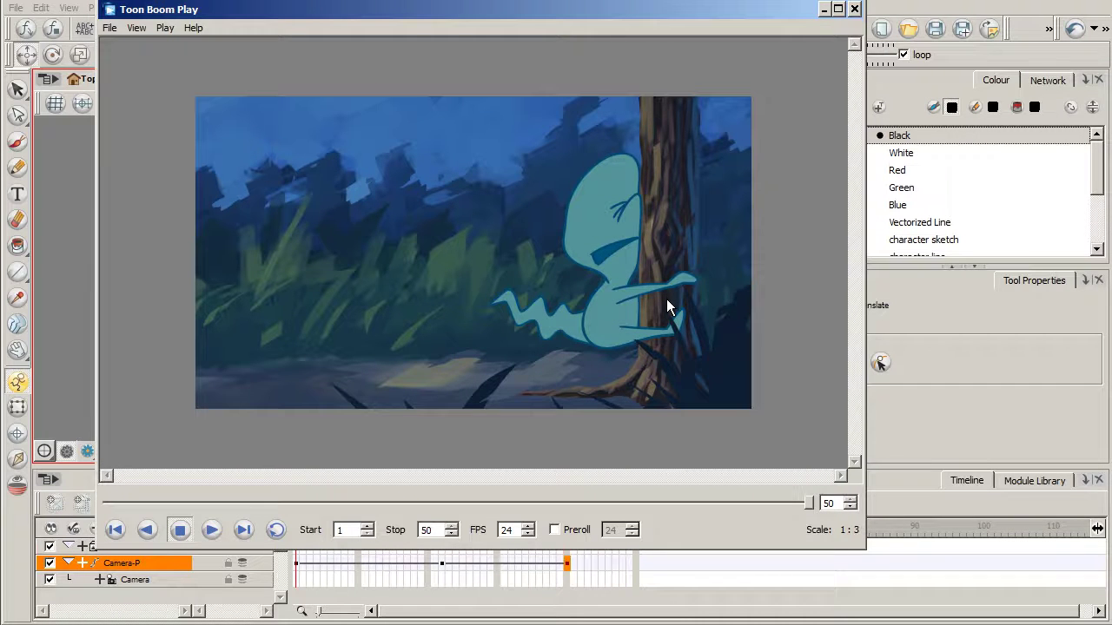
left_click(212, 531)
left_click(213, 532)
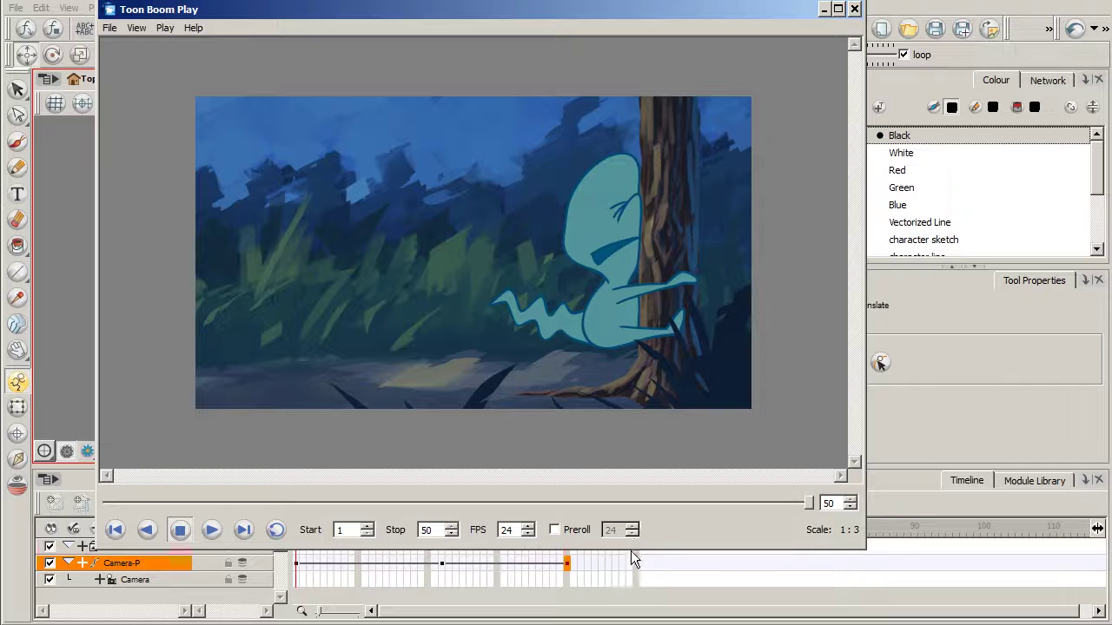
left_click(212, 530)
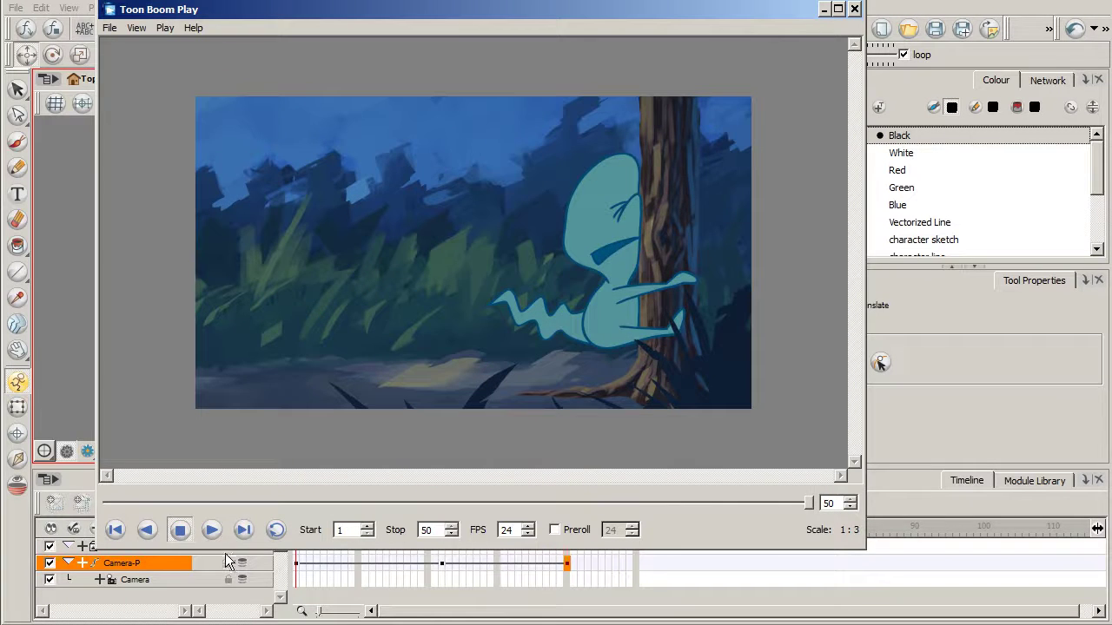
left_click(212, 530)
left_click(114, 530)
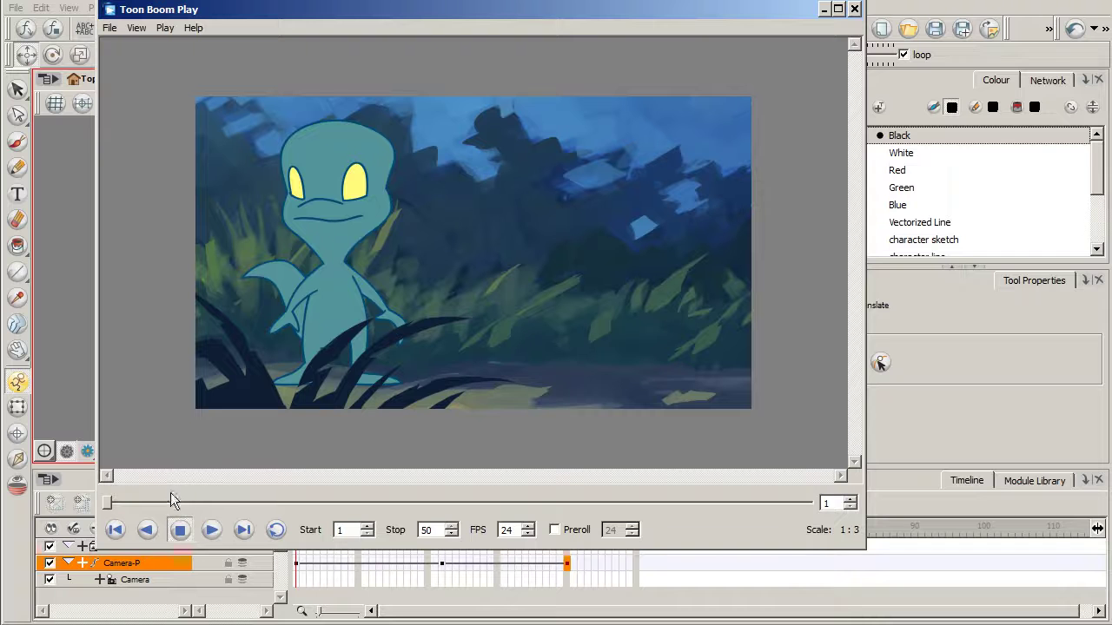
left_click(212, 529)
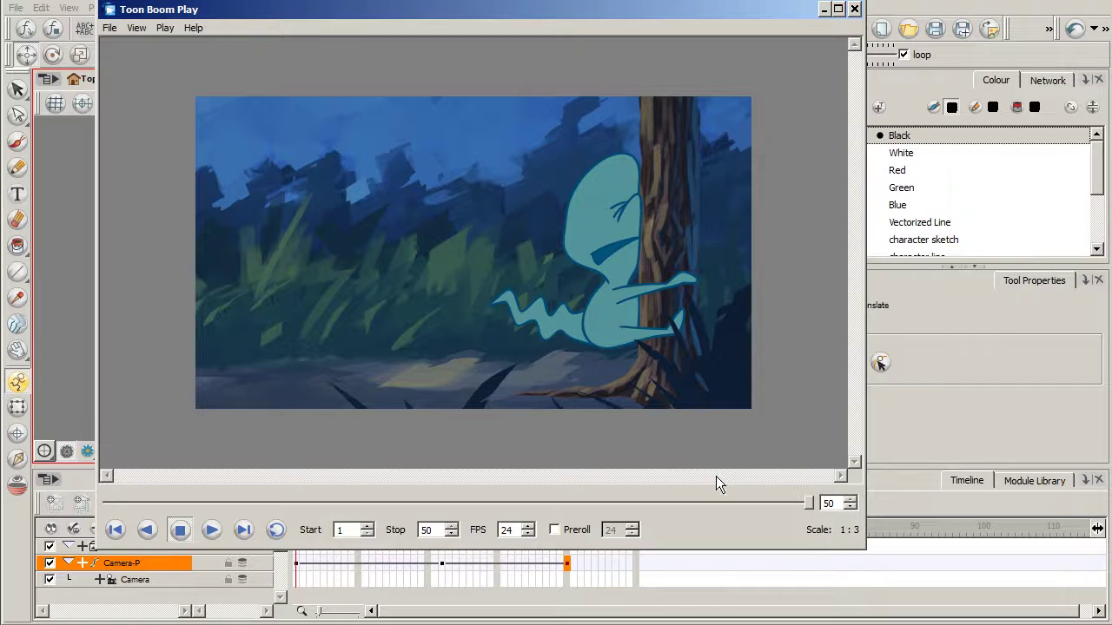
left_click(855, 8)
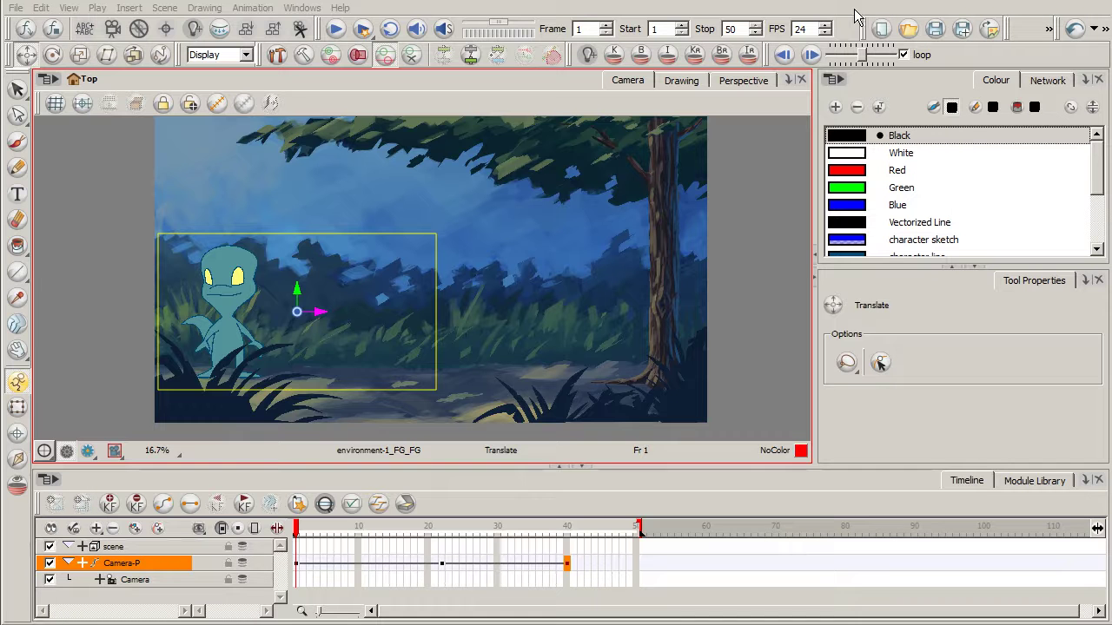